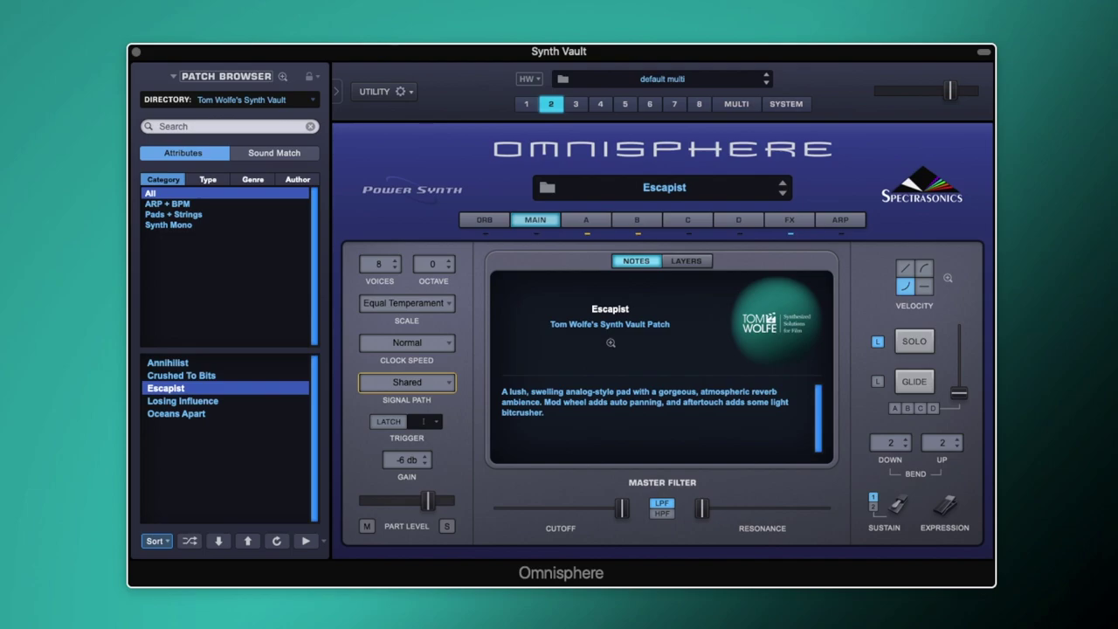
Switch to part 1 and check its signal path options, keeping Shared
{"action": "left_click", "coordinate": [526, 104]}
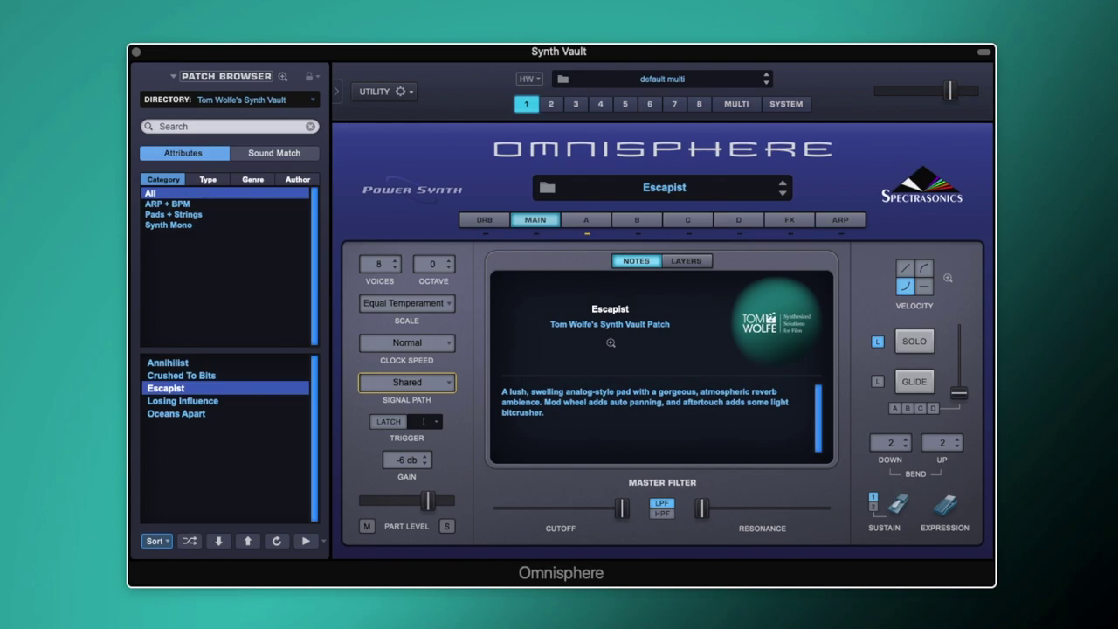
{"action": "left_click", "coordinate": [444, 388]}
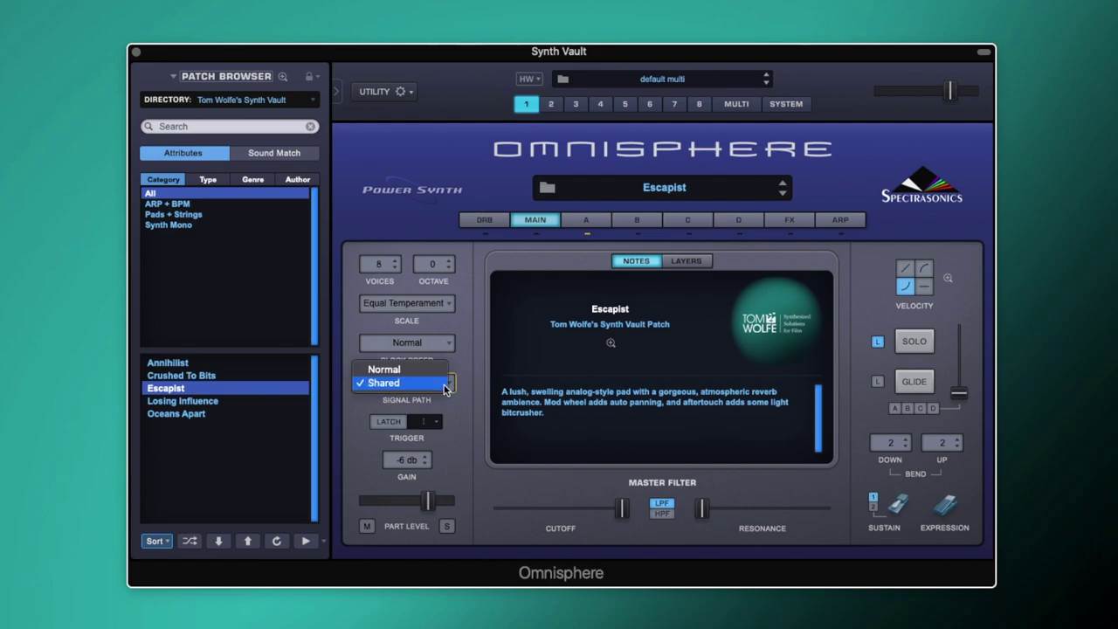
{"action": "left_click", "coordinate": [466, 371]}
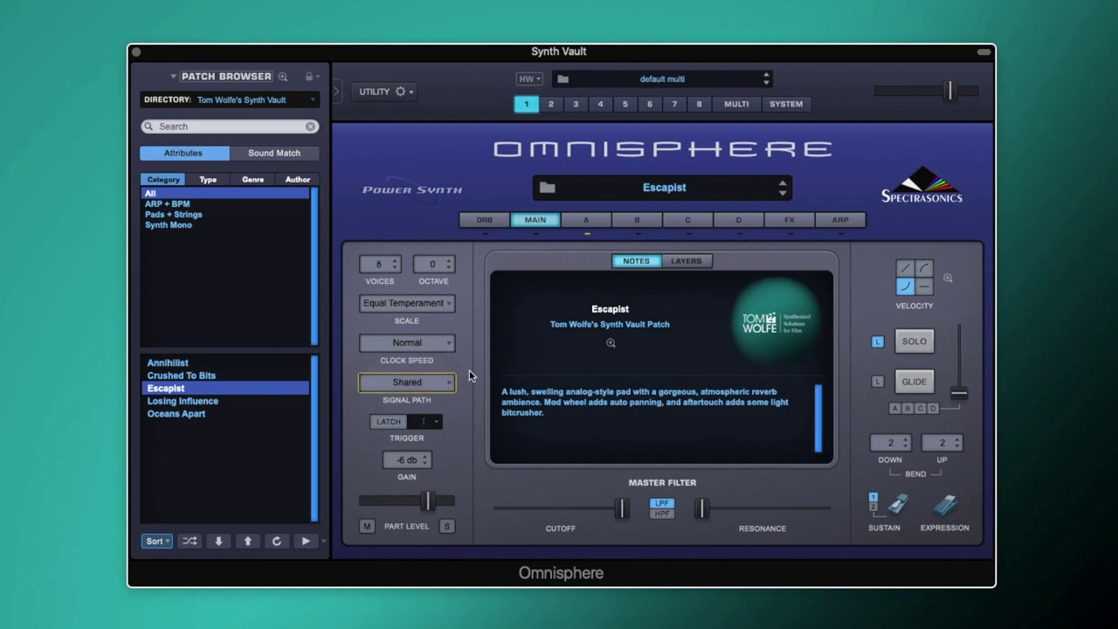
Look through the oscillators of layers A, B, C and D, and return to layer A
{"action": "left_click", "coordinate": [584, 220]}
{"action": "left_click", "coordinate": [635, 221]}
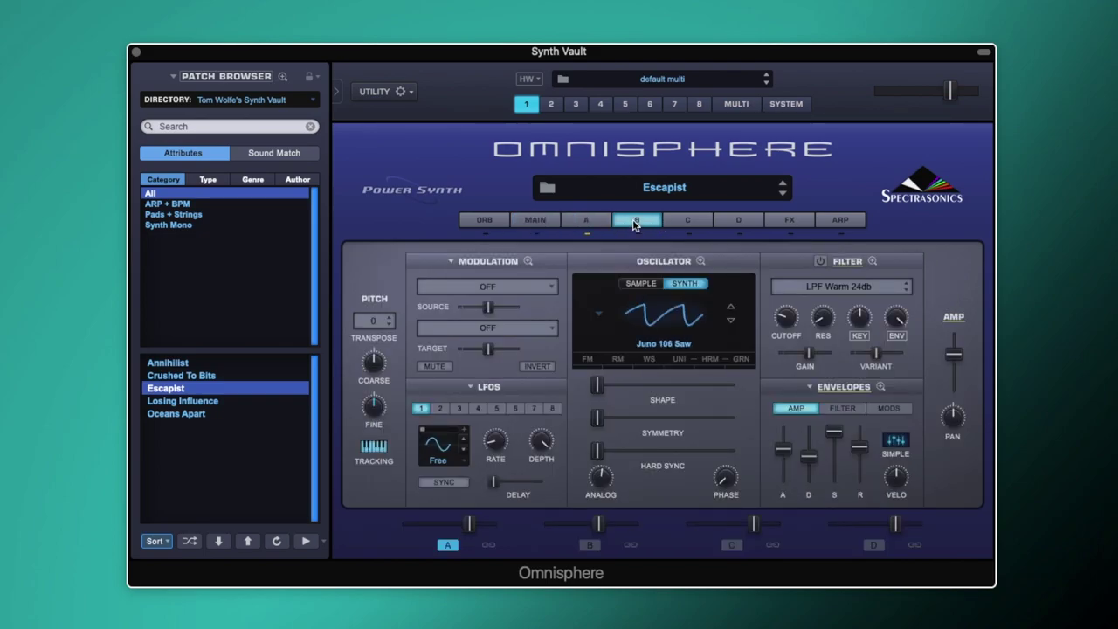
{"action": "left_click", "coordinate": [676, 224]}
{"action": "left_click", "coordinate": [739, 219]}
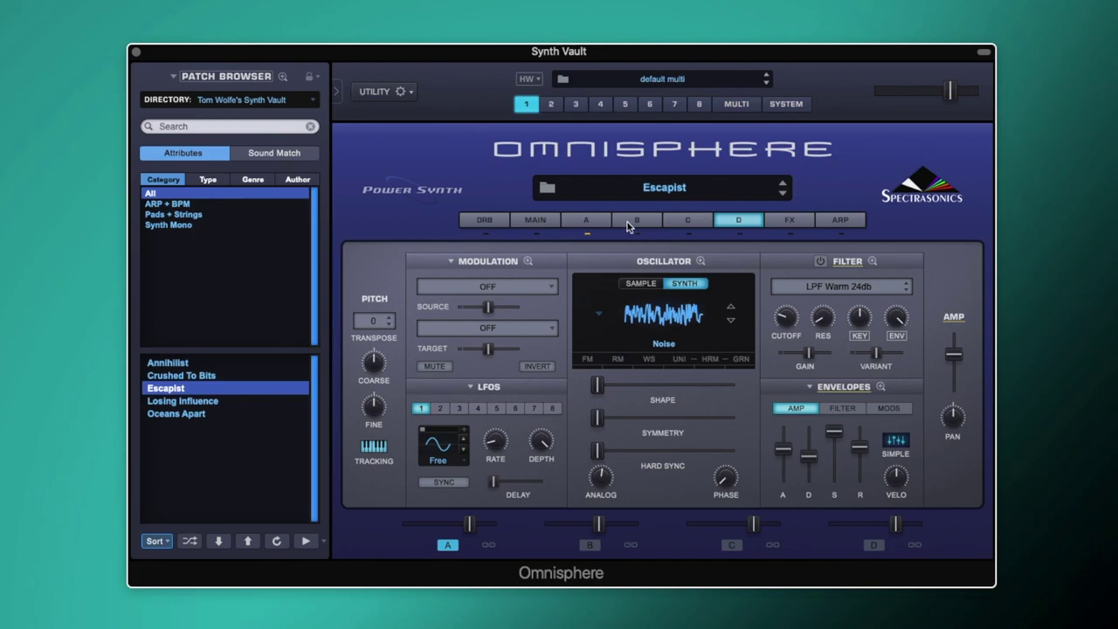
{"action": "left_click", "coordinate": [584, 222]}
{"action": "left_click", "coordinate": [551, 224]}
{"action": "left_click", "coordinate": [584, 224]}
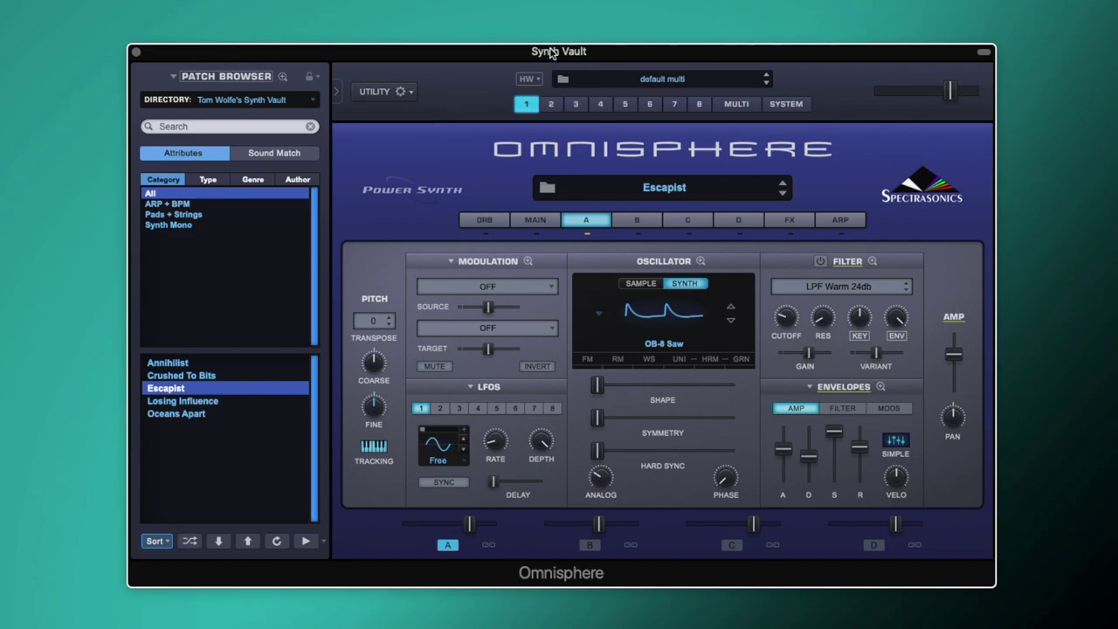
Examine the classic waveform categories available for layer A's oscillator, keeping OB-8 Saw
{"action": "left_click", "coordinate": [679, 329]}
{"action": "mouse_move", "coordinate": [682, 345]}
{"action": "mouse_move", "coordinate": [774, 362]}
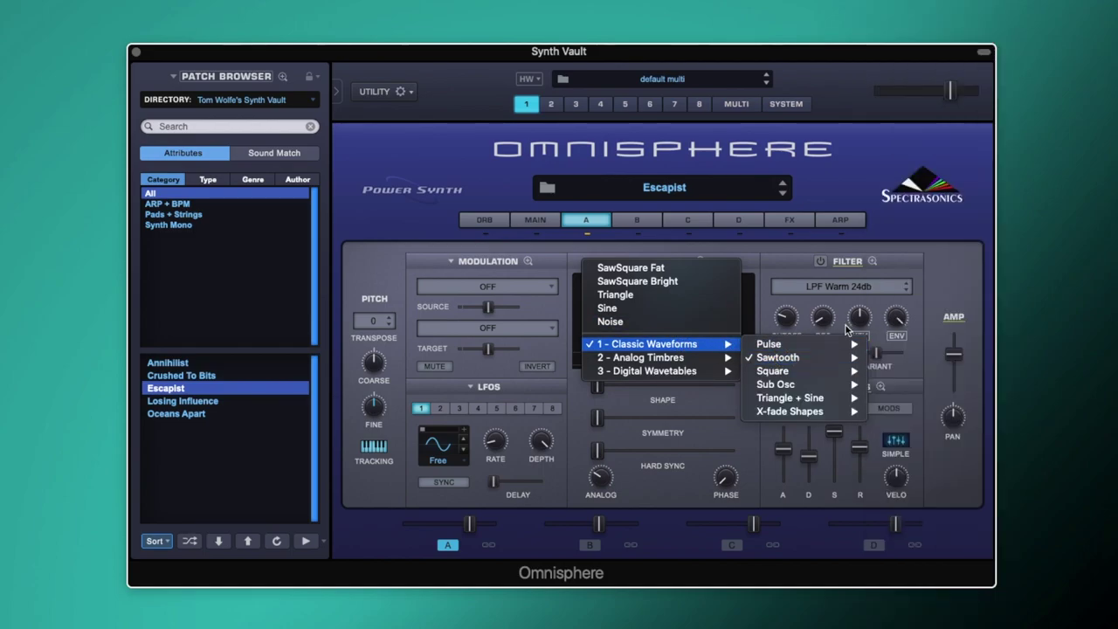
{"action": "left_click", "coordinate": [766, 254]}
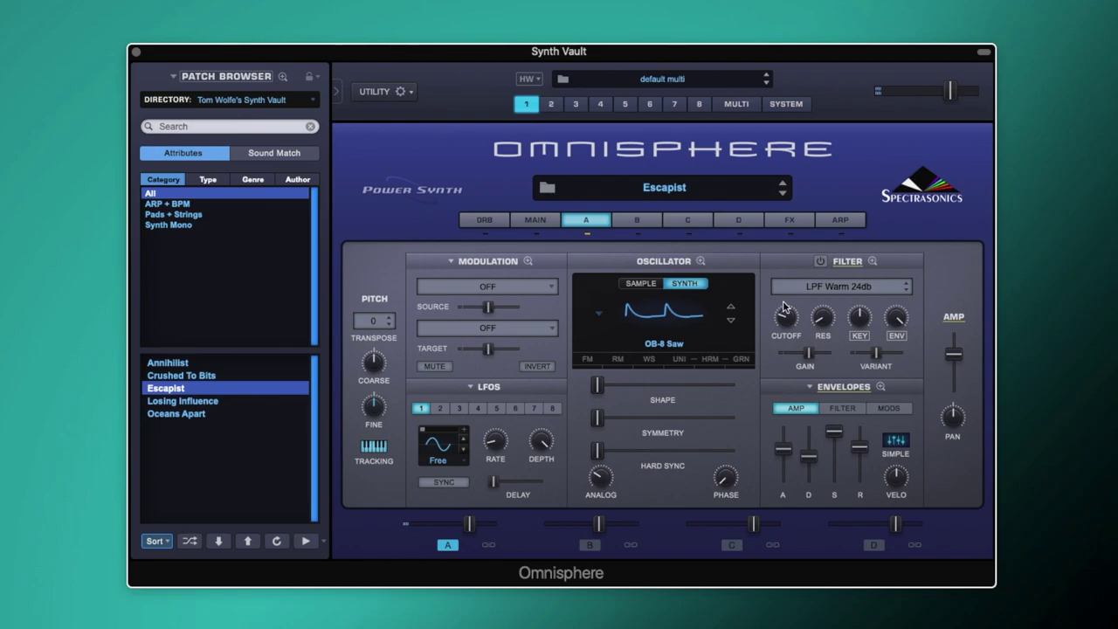
Raise layer A's amp level slightly and review the amp envelope's attack, sustain, release and velocity settings
{"action": "left_click_drag", "start_coordinate": [959, 358], "coordinate": [952, 349]}
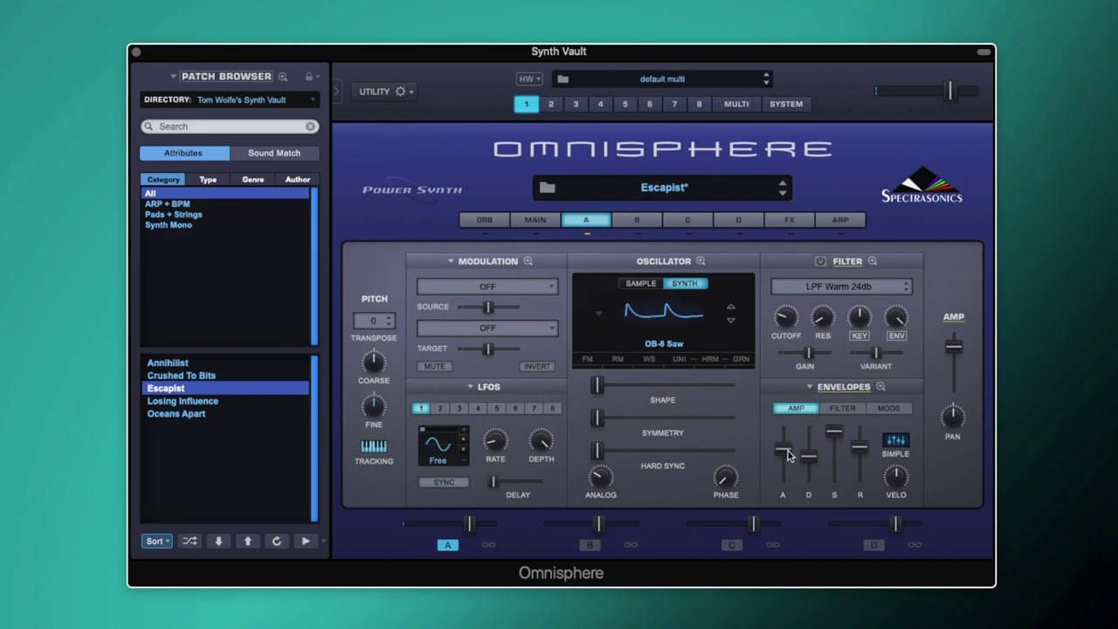
{"action": "mouse_move", "coordinate": [787, 455]}
{"action": "mouse_move", "coordinate": [835, 437]}
{"action": "mouse_move", "coordinate": [866, 450]}
{"action": "mouse_move", "coordinate": [896, 486]}
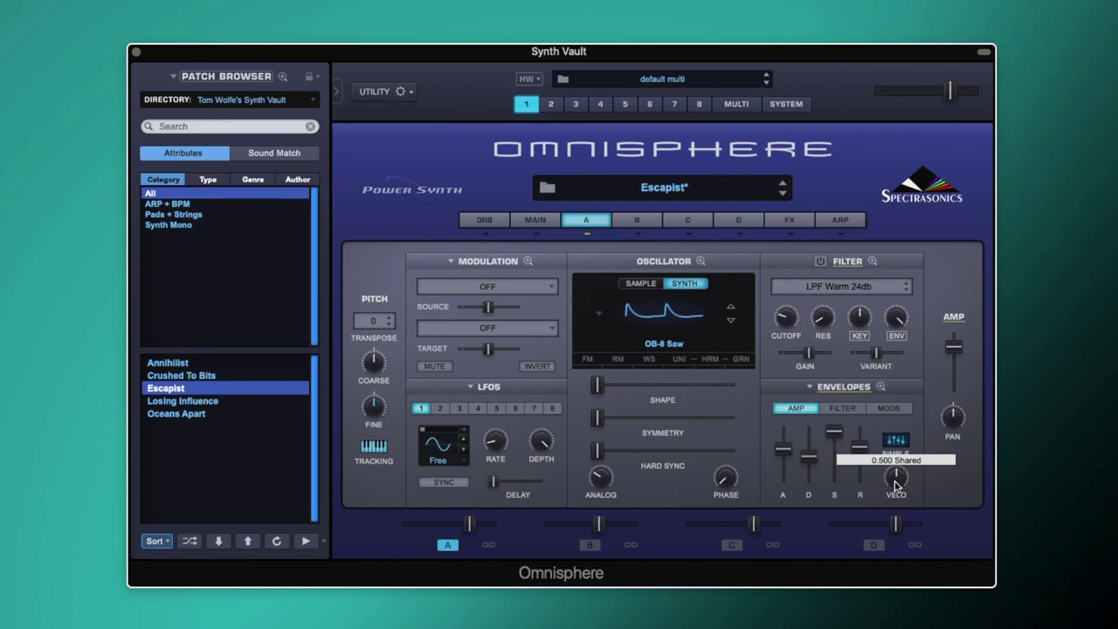
Enable Unison on layer A's OB-8 Saw oscillator, check its settings, and lower the shared amp level slightly
{"action": "left_click", "coordinate": [680, 365]}
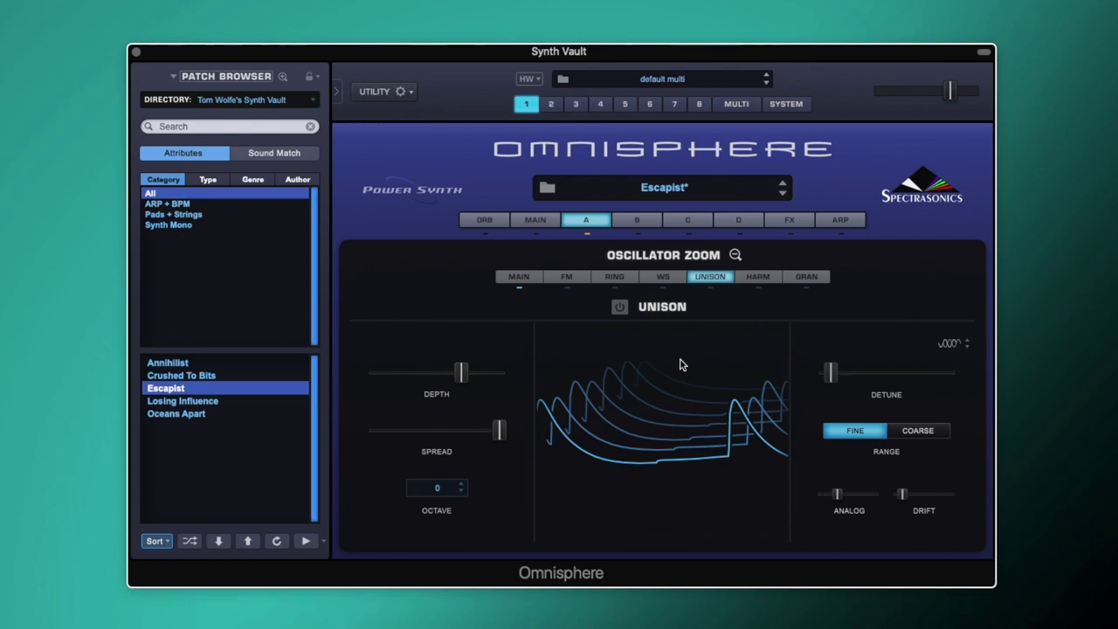
{"action": "left_click", "coordinate": [619, 307]}
{"action": "mouse_move", "coordinate": [460, 376]}
{"action": "mouse_move", "coordinate": [830, 377]}
{"action": "mouse_move", "coordinate": [836, 495]}
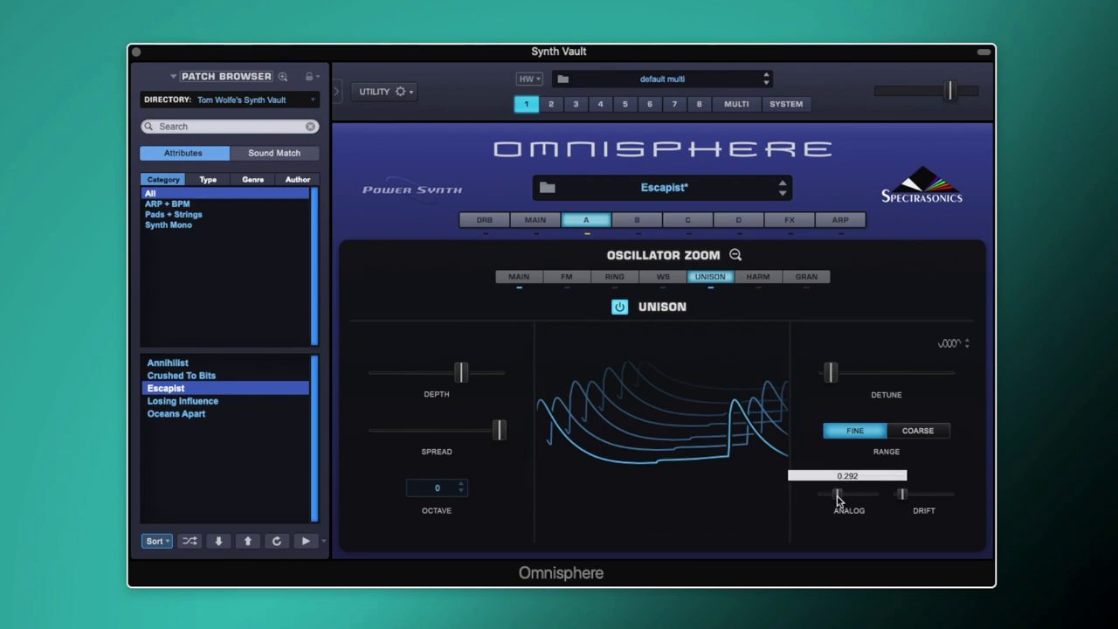
{"action": "left_click_drag", "start_coordinate": [837, 500], "coordinate": [902, 497]}
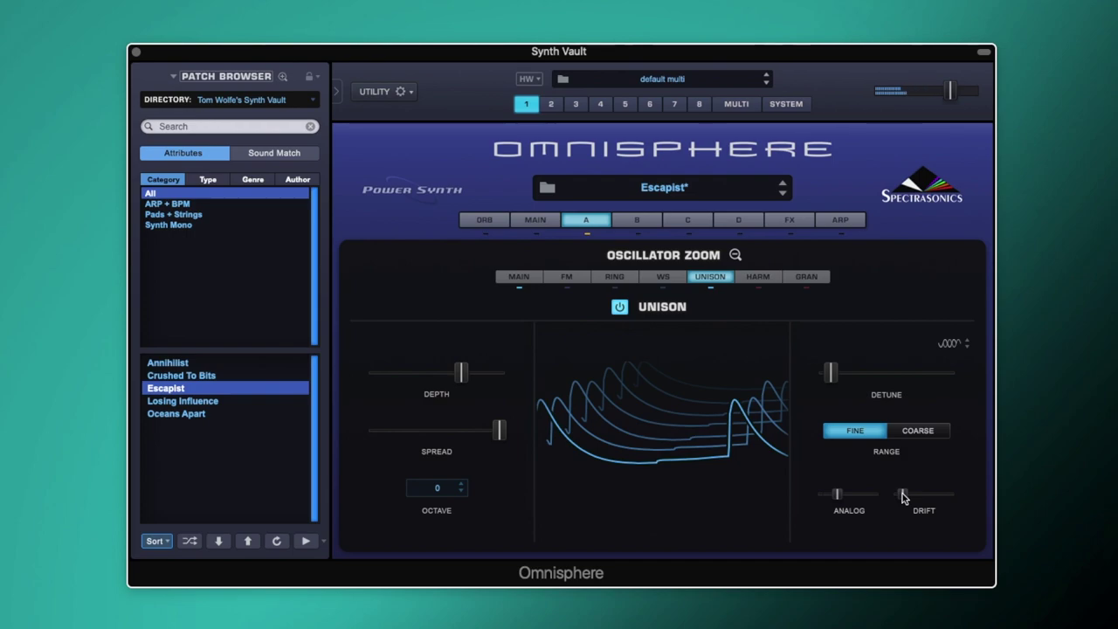
{"action": "left_click", "coordinate": [735, 255]}
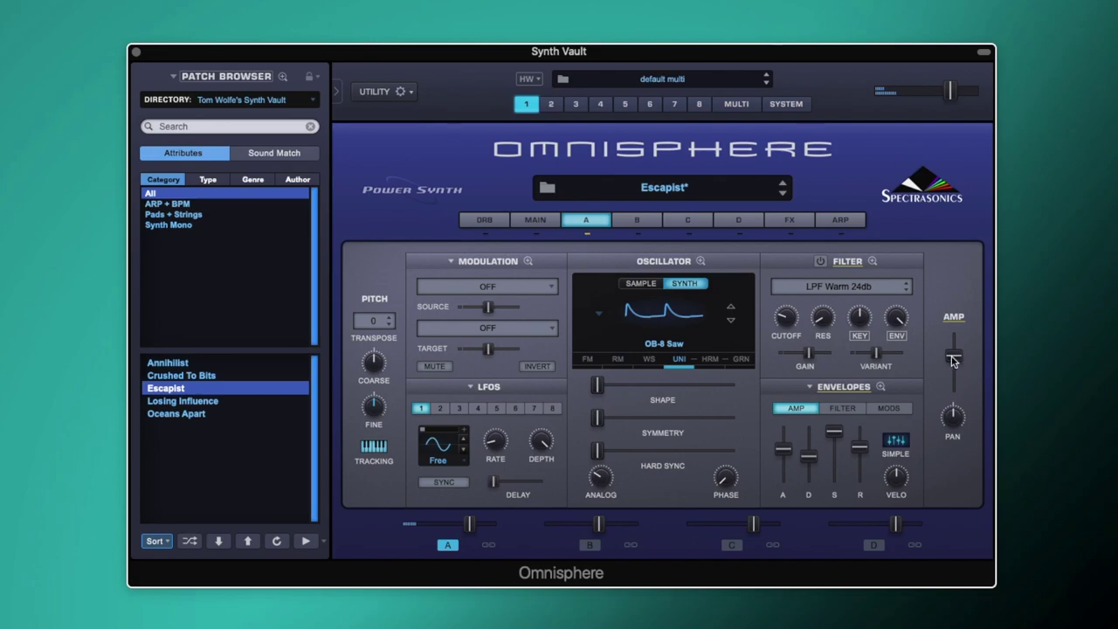
{"action": "mouse_move", "coordinate": [954, 364]}
Turn on layer B and enable Unison on its Juno 106 Saw oscillator, checking depth, spread, detune, analog and drift
{"action": "left_click", "coordinate": [633, 223]}
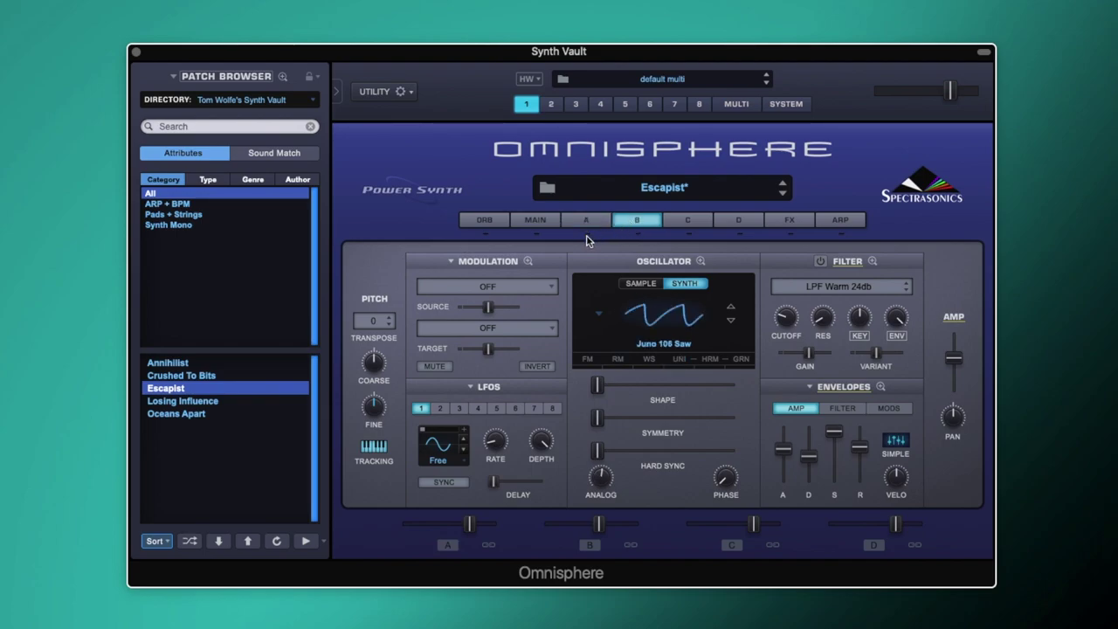
{"action": "left_click", "coordinate": [641, 234]}
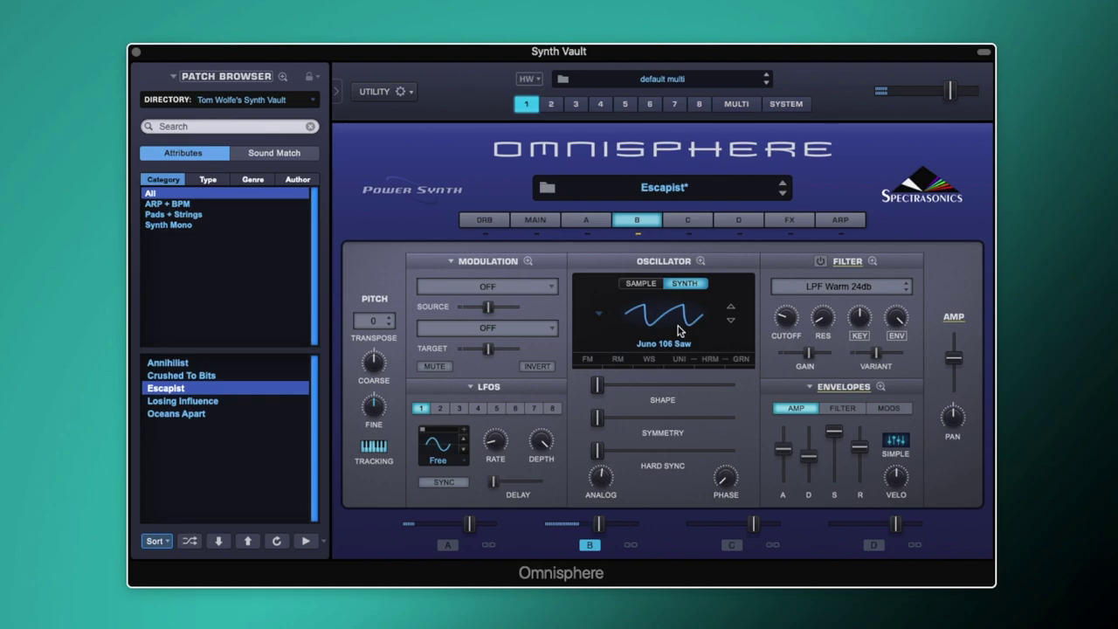
{"action": "left_click", "coordinate": [681, 361]}
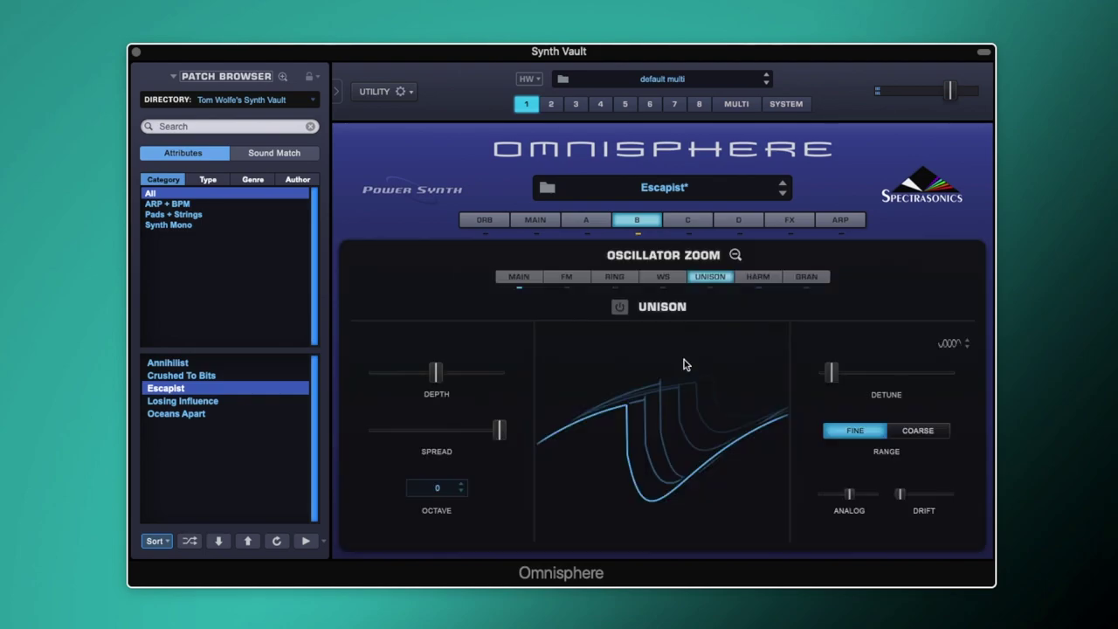
{"action": "left_click", "coordinate": [619, 307]}
{"action": "mouse_move", "coordinate": [439, 375]}
{"action": "mouse_move", "coordinate": [500, 432]}
{"action": "mouse_move", "coordinate": [833, 379]}
{"action": "mouse_move", "coordinate": [851, 499]}
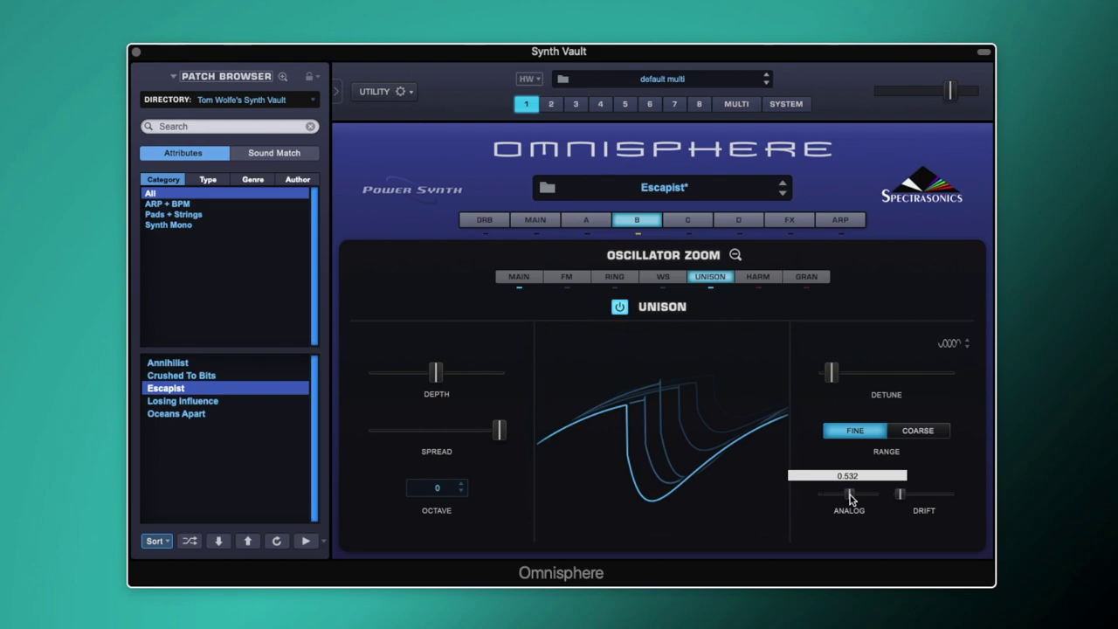
{"action": "mouse_move", "coordinate": [903, 498]}
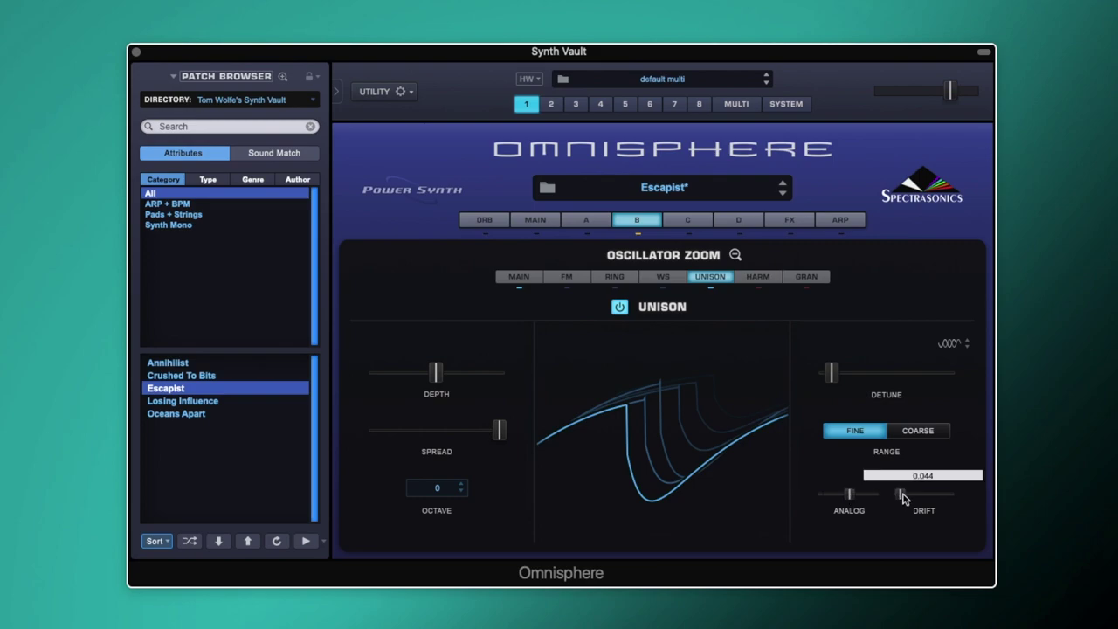
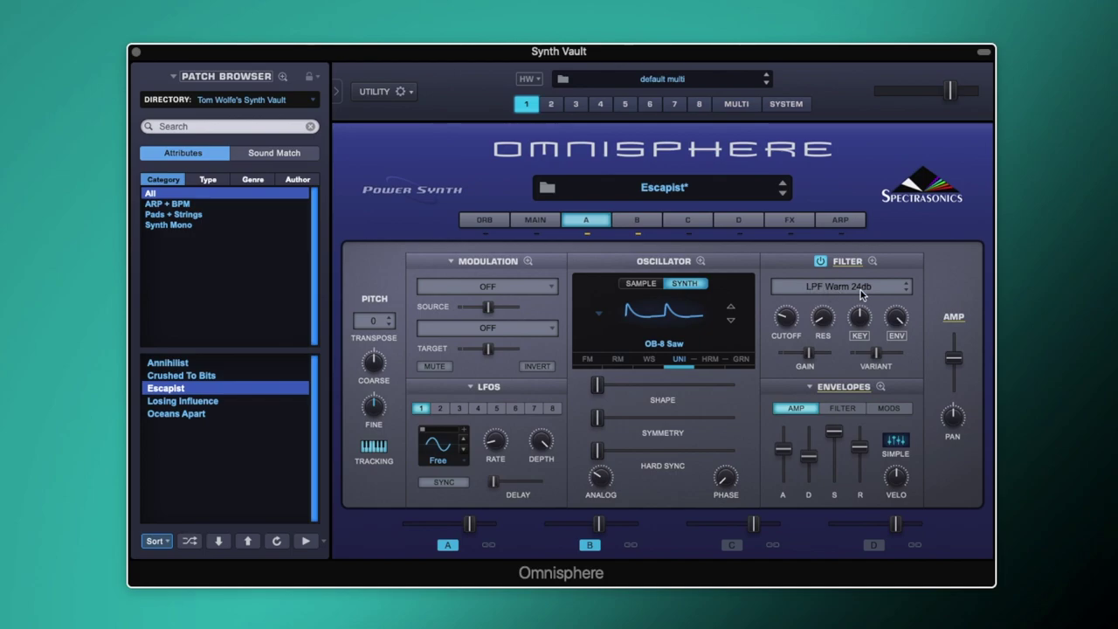
Review the LPF Warm 24db filter's cutoff, resonance, key tracking and envelope amount, plus the filter envelope settings
{"action": "mouse_move", "coordinate": [784, 323]}
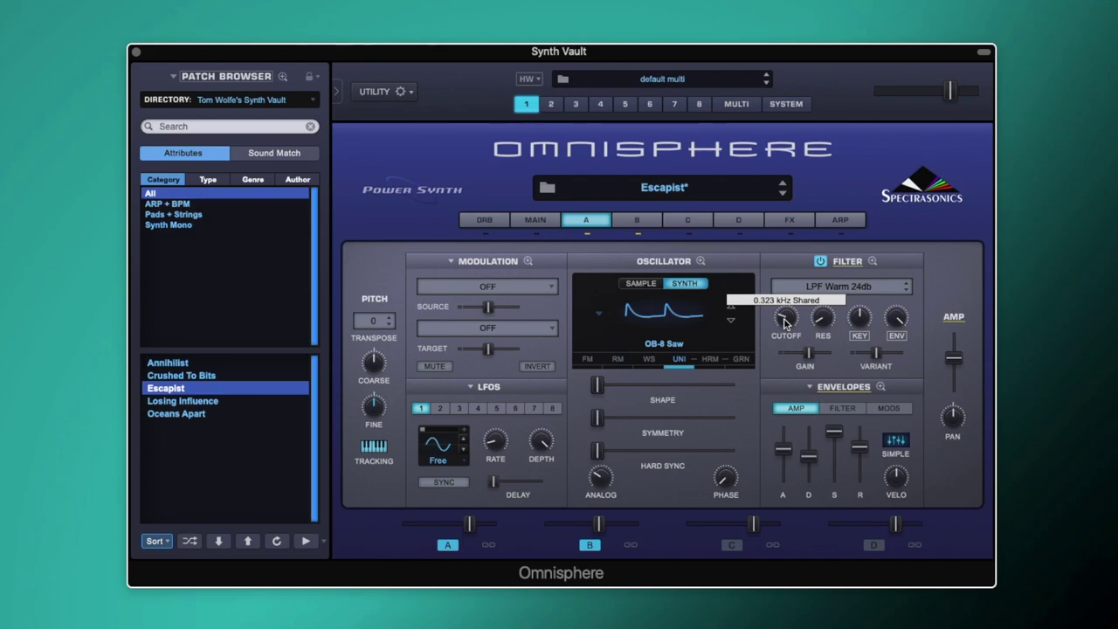
{"action": "mouse_move", "coordinate": [824, 321]}
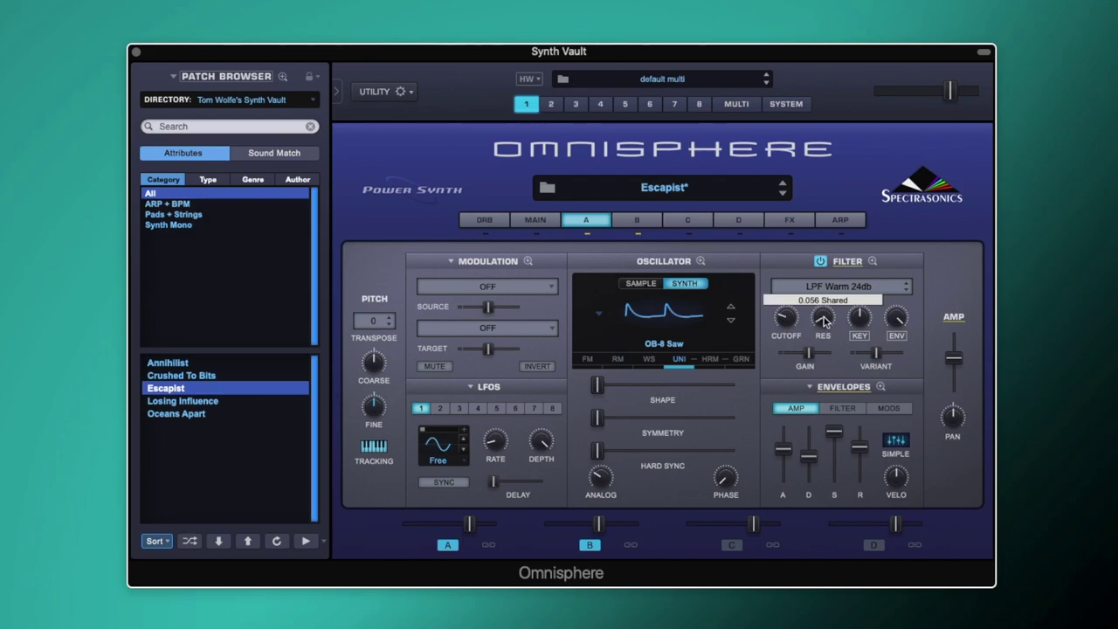
{"action": "mouse_move", "coordinate": [864, 322]}
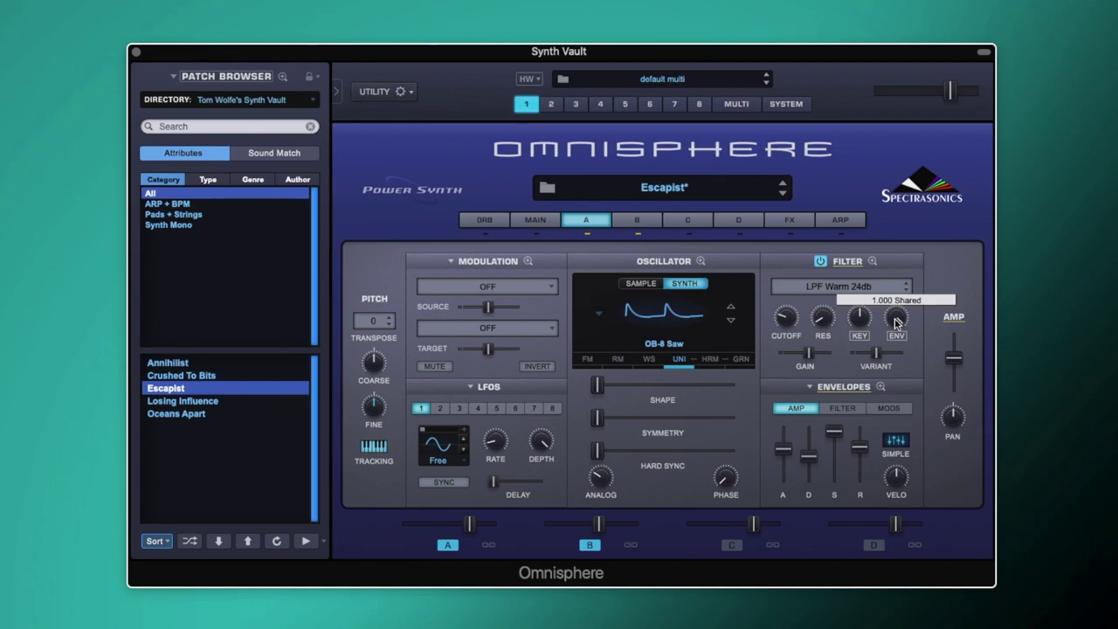
{"action": "left_click", "coordinate": [836, 408]}
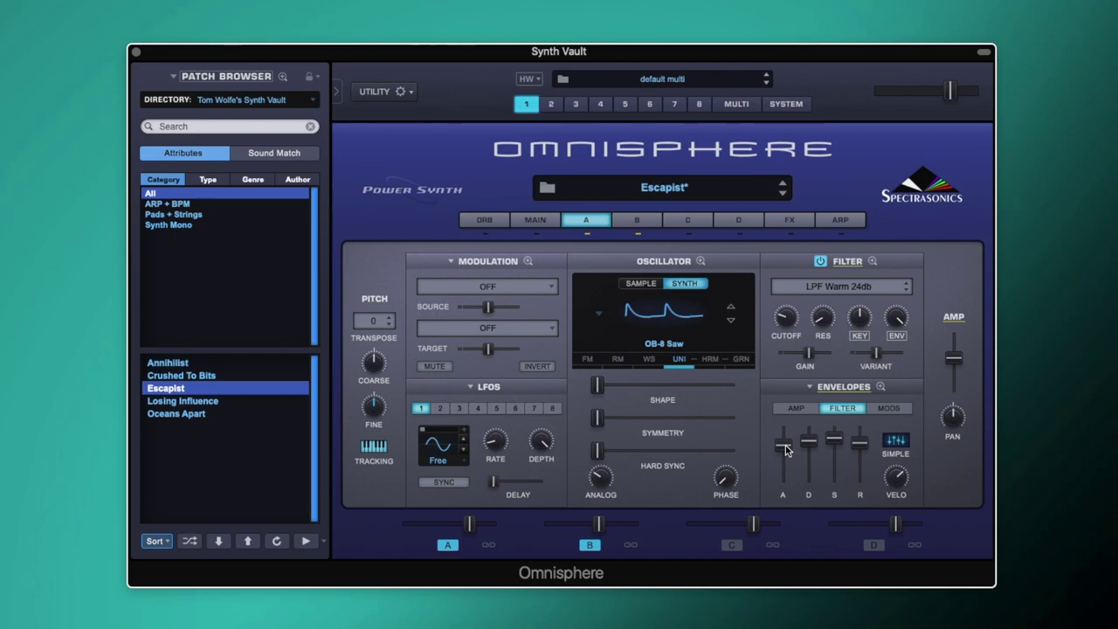
{"action": "mouse_move", "coordinate": [785, 449]}
{"action": "mouse_move", "coordinate": [834, 446]}
{"action": "mouse_move", "coordinate": [901, 477]}
Show the LFO1 modulation of layer A's fine pitch and unmute that routing
{"action": "right_click", "coordinate": [377, 407]}
{"action": "mouse_move", "coordinate": [409, 451]}
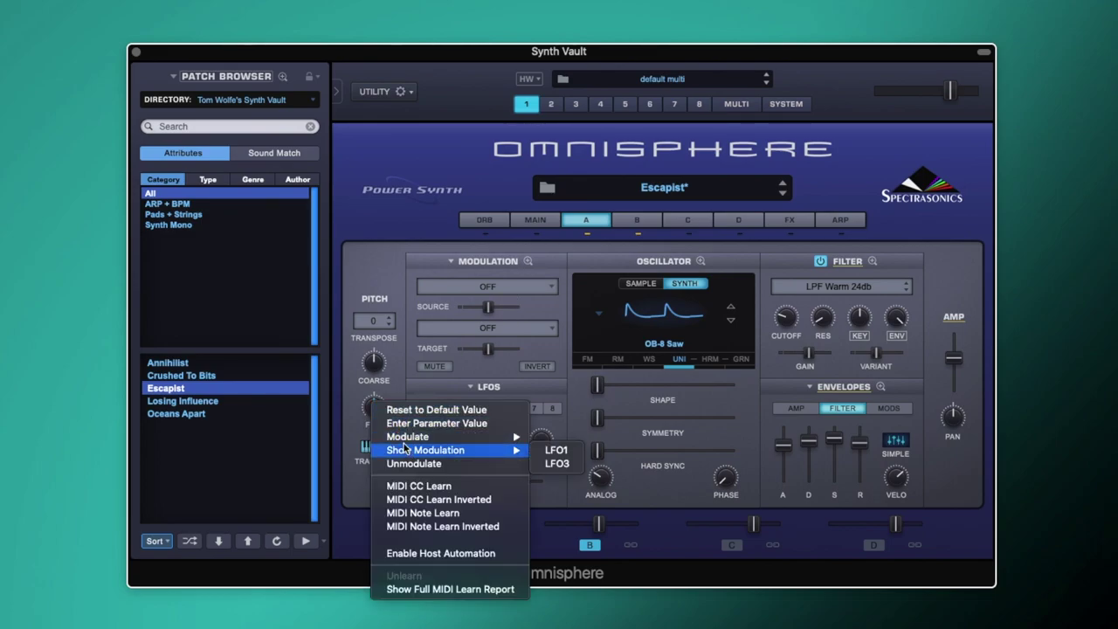
{"action": "left_click", "coordinate": [562, 451]}
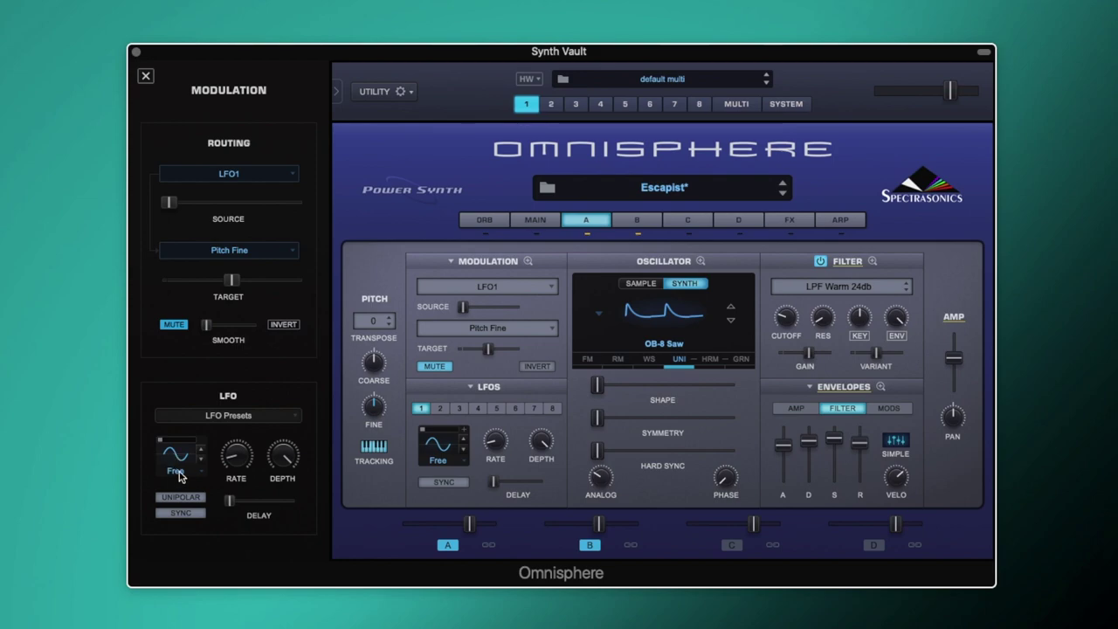
{"action": "mouse_move", "coordinate": [239, 464]}
{"action": "mouse_move", "coordinate": [283, 461]}
{"action": "left_click", "coordinate": [173, 324]}
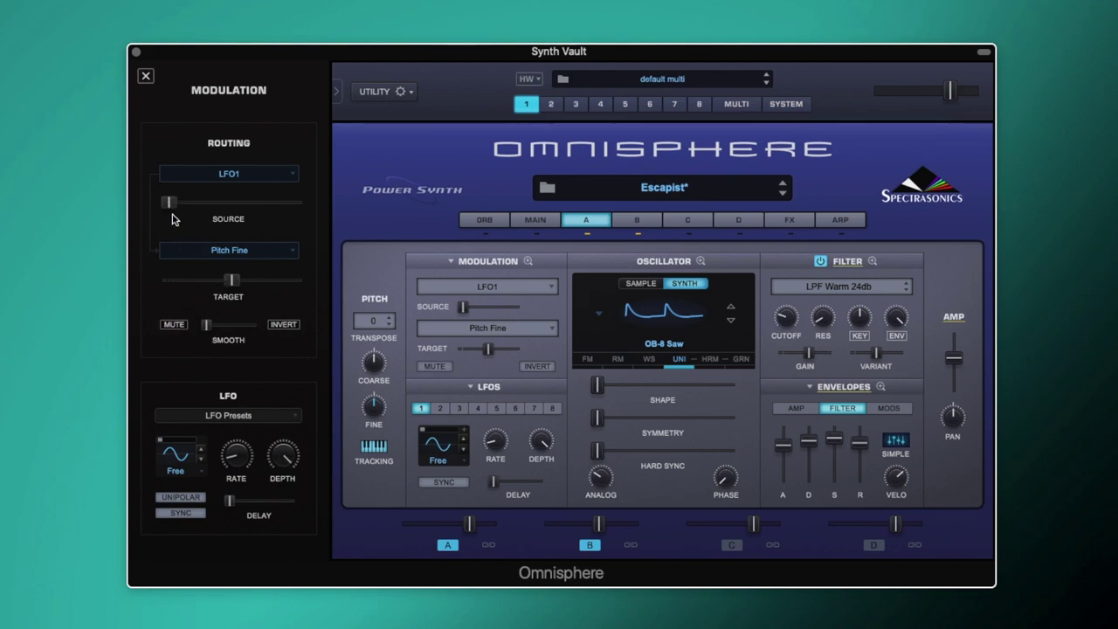
{"action": "mouse_move", "coordinate": [169, 207]}
Show the LFO2 modulation of layer B's fine pitch and unmute that routing
{"action": "left_click", "coordinate": [639, 221]}
{"action": "right_click", "coordinate": [370, 402]}
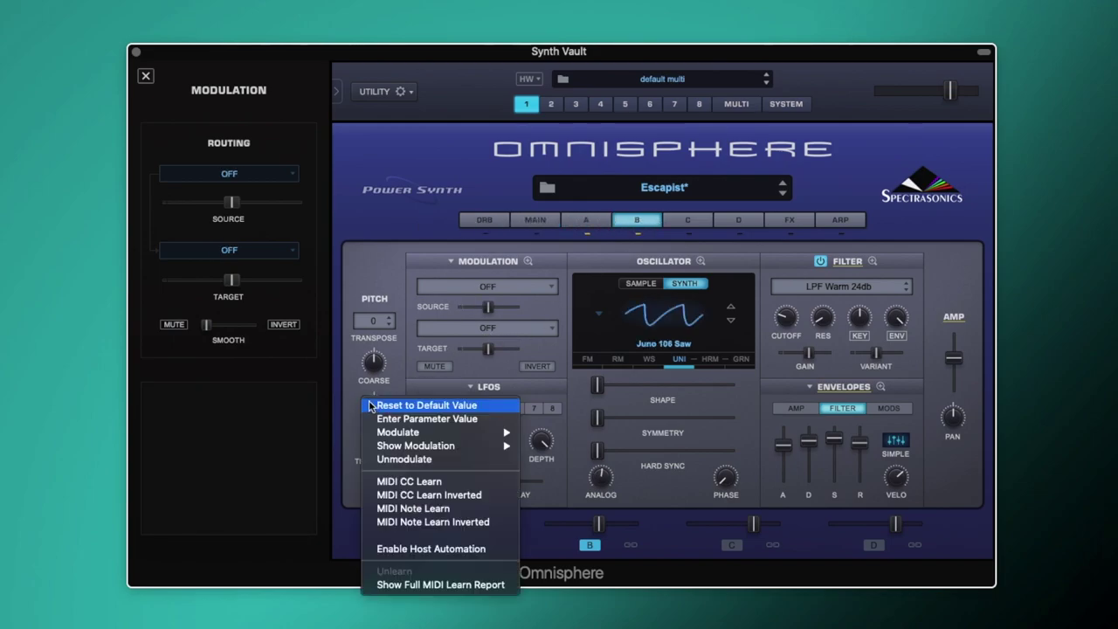
{"action": "mouse_move", "coordinate": [417, 433]}
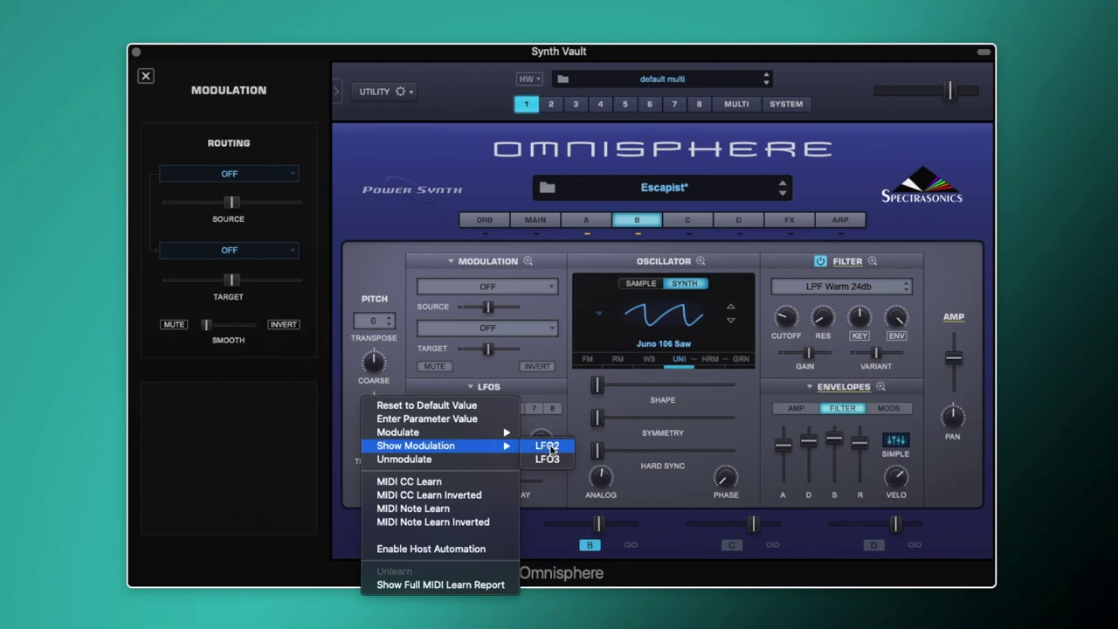
{"action": "left_click", "coordinate": [548, 446]}
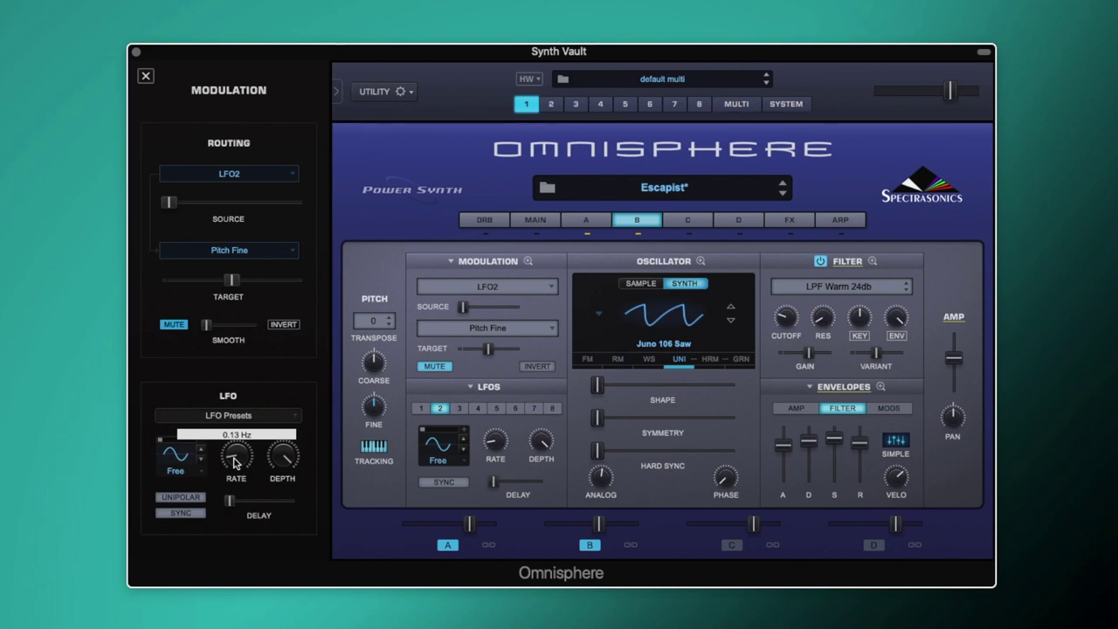
{"action": "left_click", "coordinate": [174, 324]}
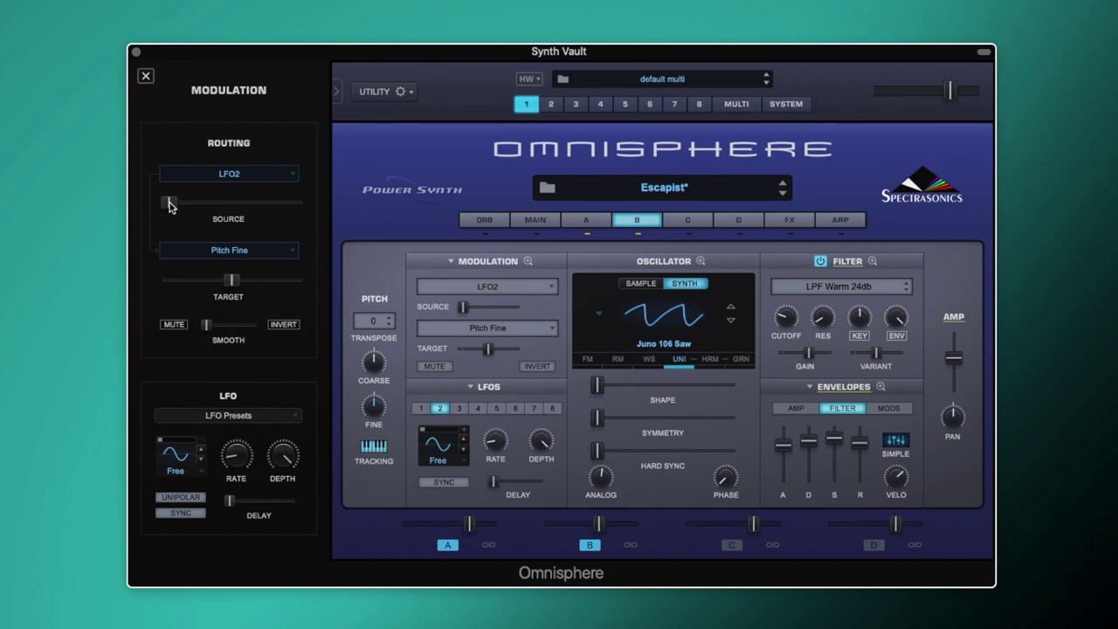
Show the LFO3 modulation of layer A's fine pitch, check its rate and depth, and unmute that routing
{"action": "left_click", "coordinate": [600, 220]}
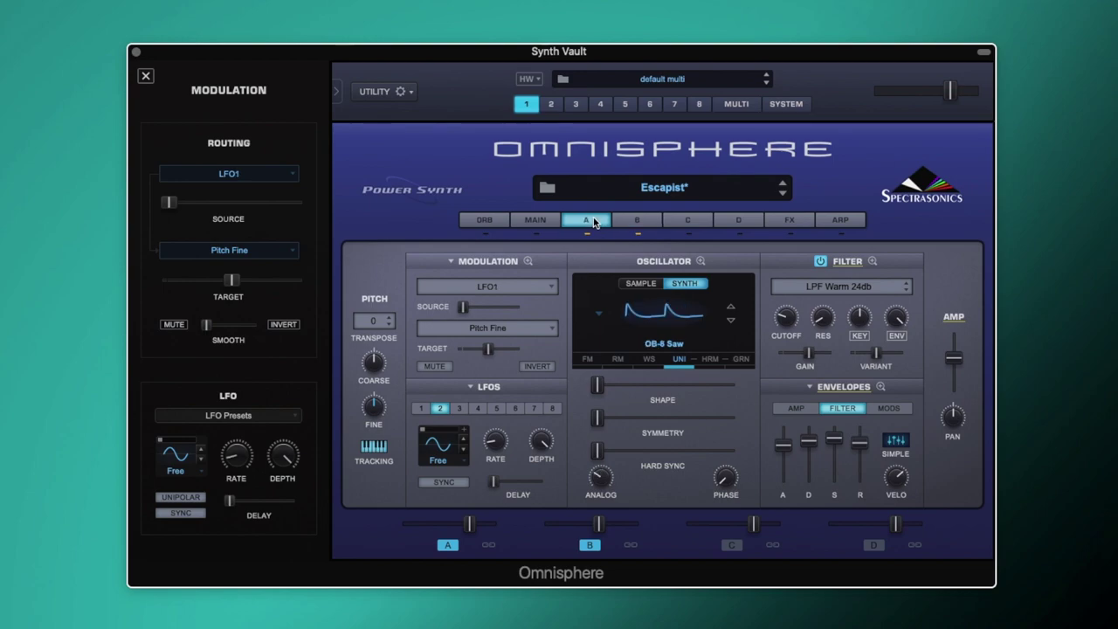
{"action": "right_click", "coordinate": [374, 405]}
{"action": "mouse_move", "coordinate": [421, 456]}
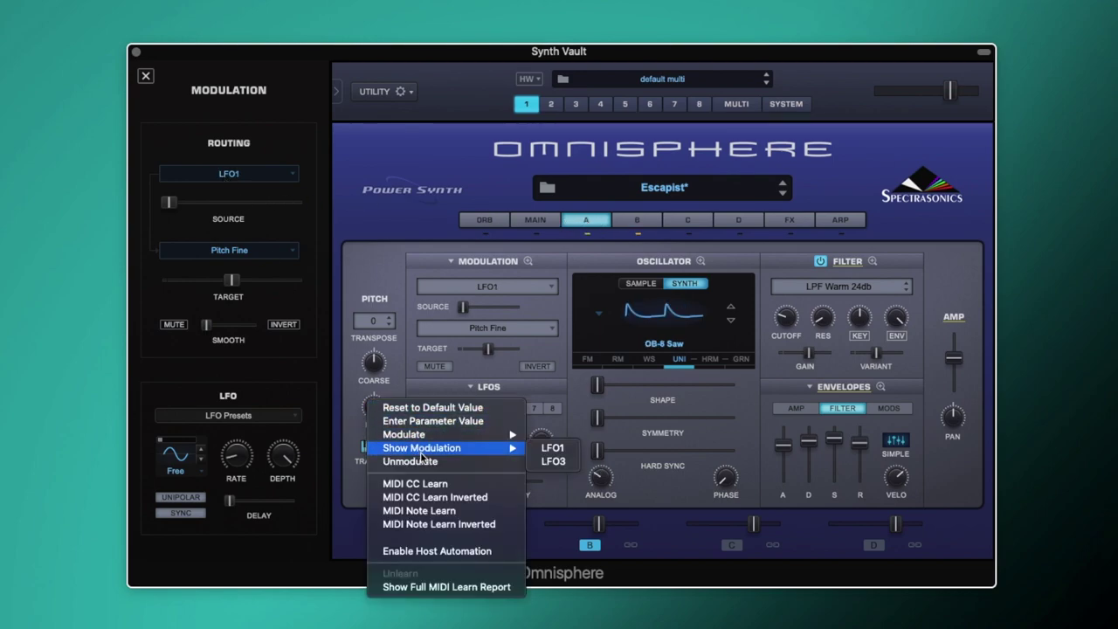
{"action": "left_click", "coordinate": [553, 461]}
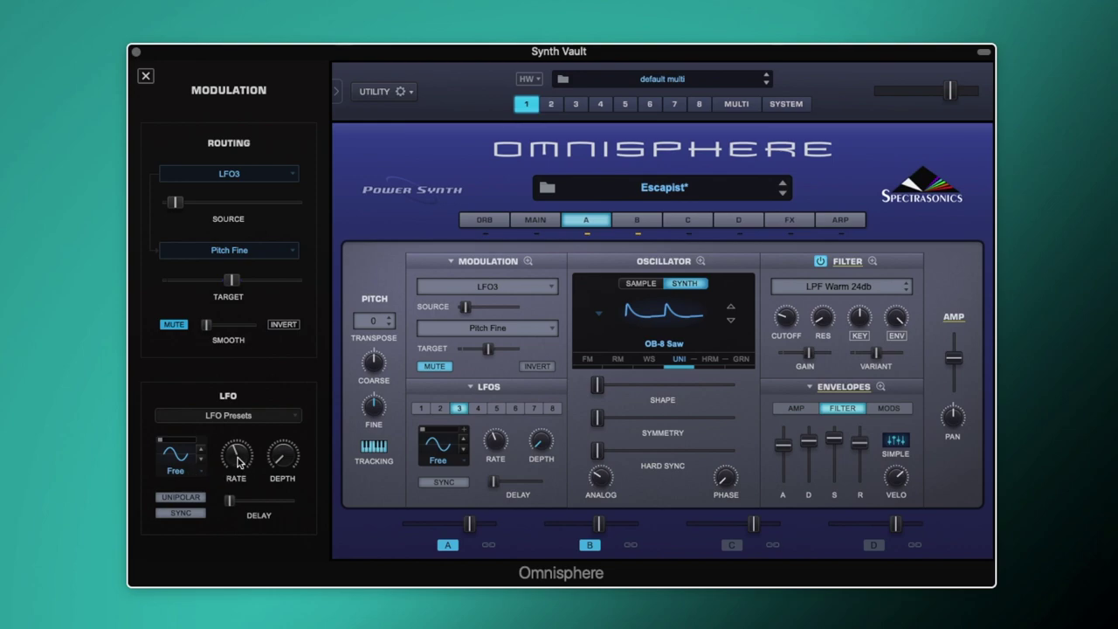
{"action": "mouse_move", "coordinate": [238, 461]}
{"action": "left_click", "coordinate": [283, 460]}
{"action": "left_click", "coordinate": [177, 324]}
{"action": "left_click", "coordinate": [176, 203]}
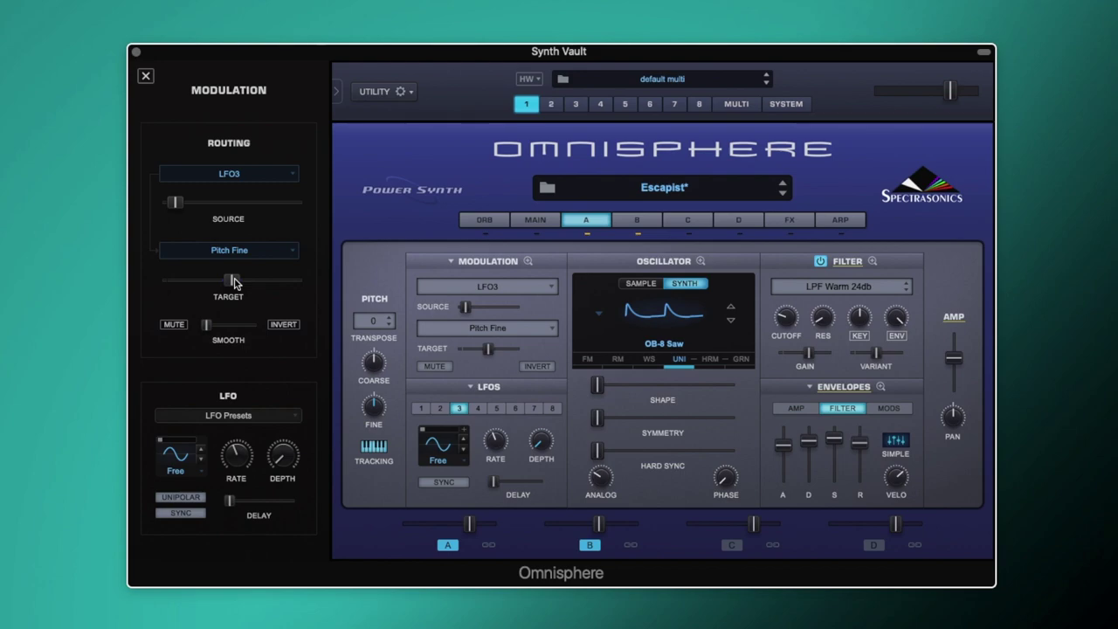
Show the LFO3 modulation of layer B's fine pitch and unmute that routing
{"action": "left_click", "coordinate": [642, 220]}
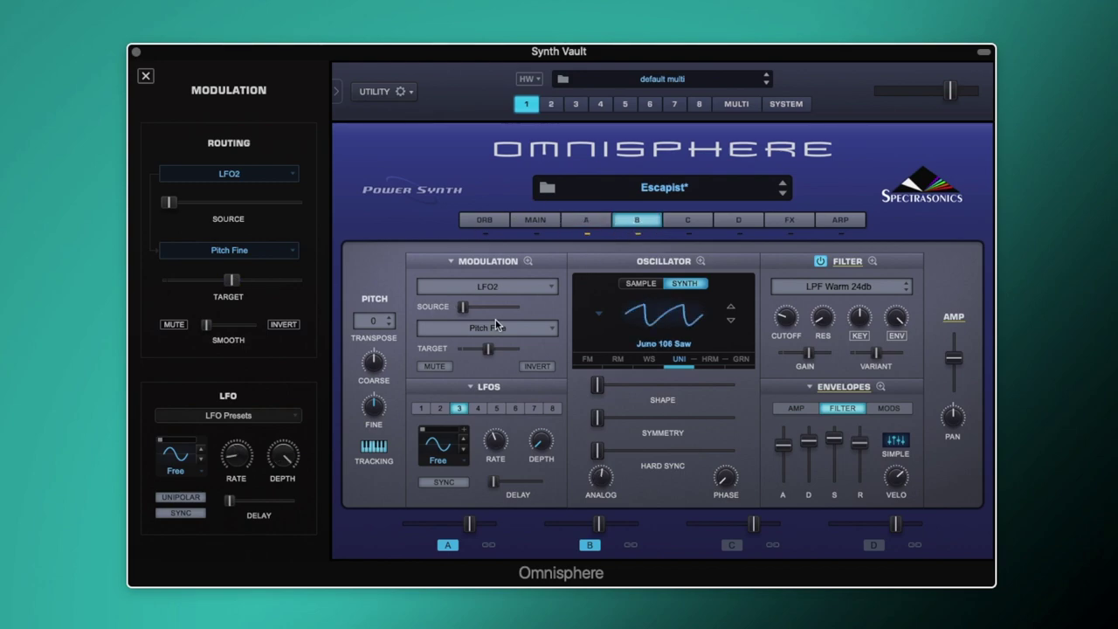
{"action": "right_click", "coordinate": [383, 404]}
{"action": "mouse_move", "coordinate": [423, 446]}
{"action": "left_click", "coordinate": [551, 459]}
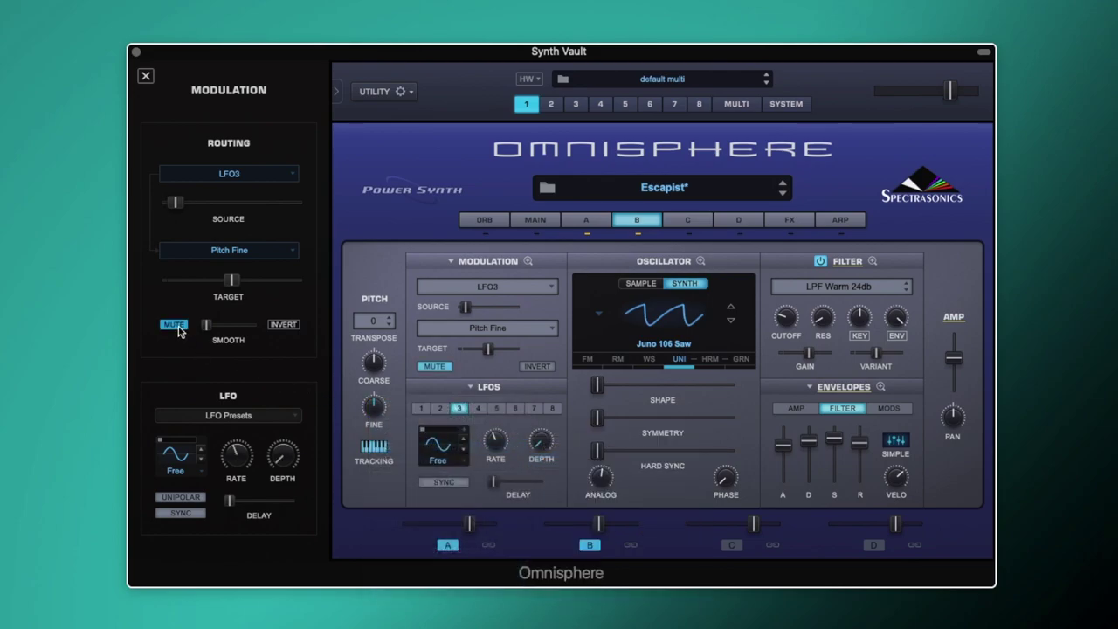
{"action": "mouse_move", "coordinate": [178, 206]}
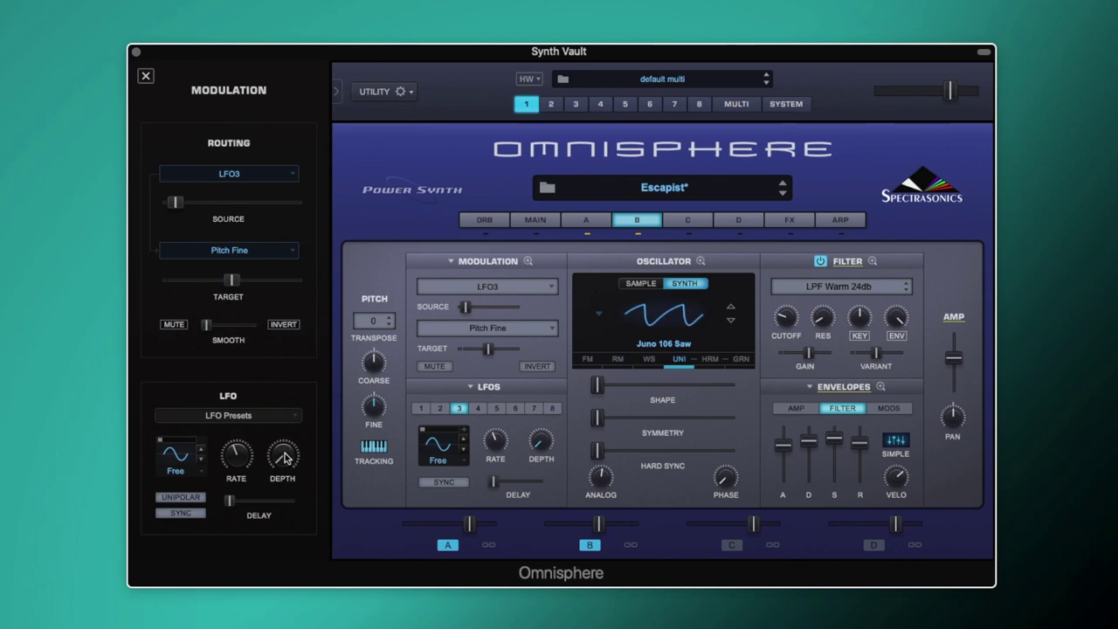
Show the Mod Envelope4 modulation of LFO3's depth with its enlarged envelope curve, and unmute that routing
{"action": "right_click", "coordinate": [538, 438]}
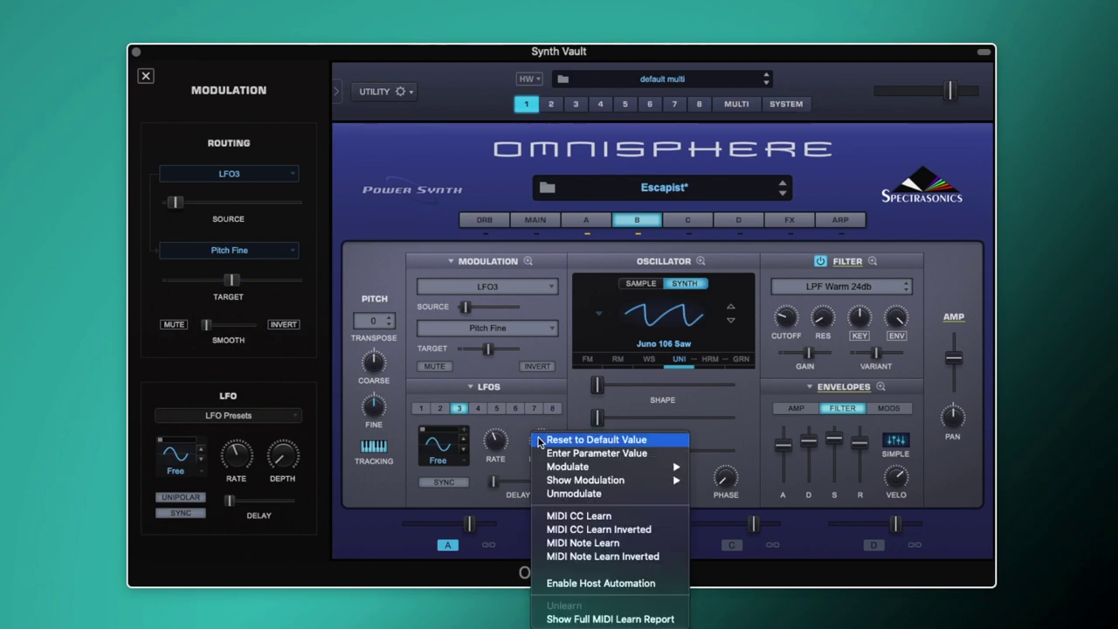
{"action": "mouse_move", "coordinate": [583, 482]}
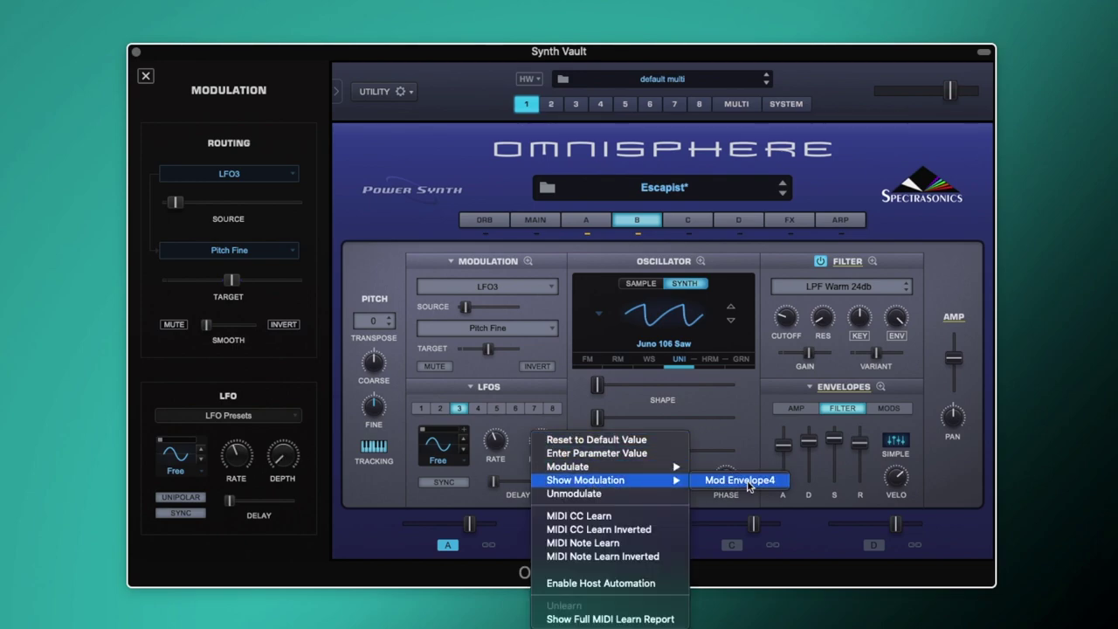
{"action": "left_click", "coordinate": [747, 482]}
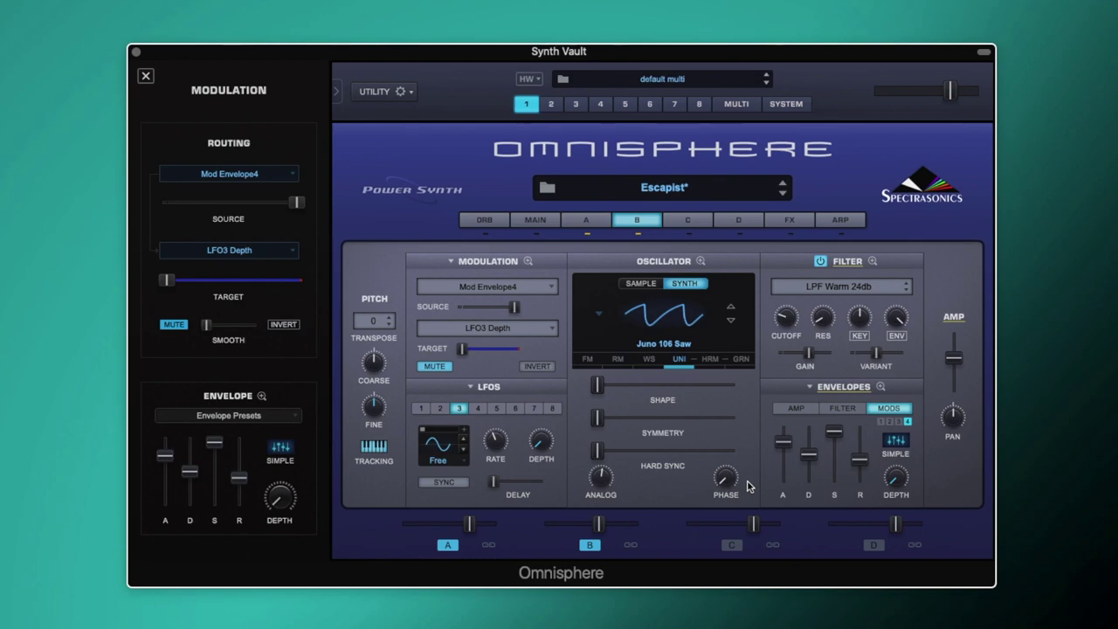
{"action": "left_click", "coordinate": [881, 387]}
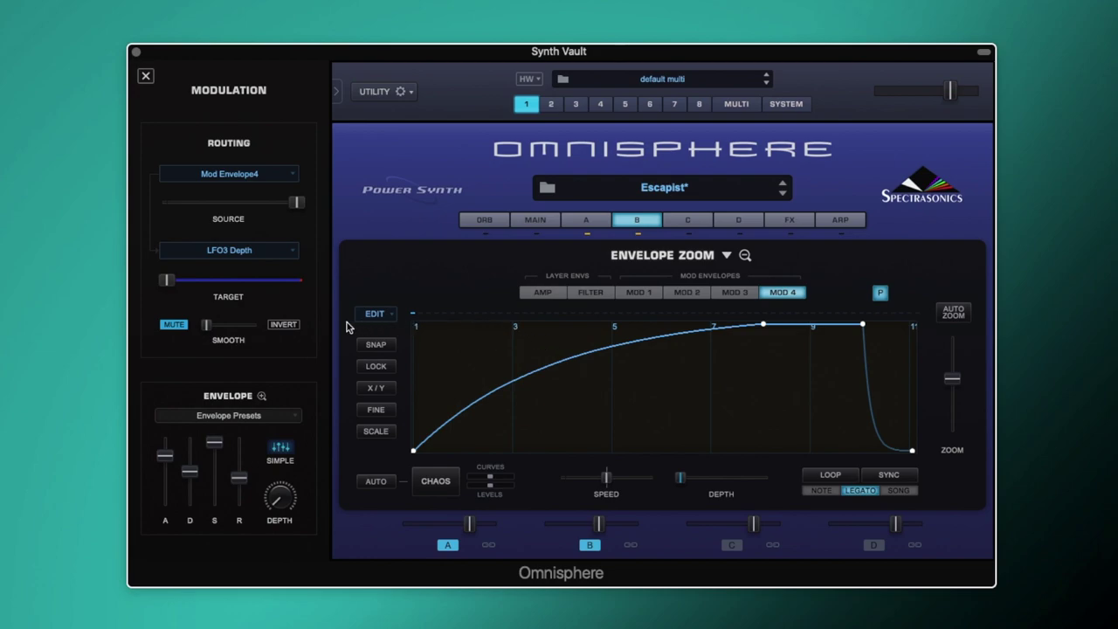
{"action": "left_click", "coordinate": [184, 326]}
Check the Mod Envelope4 routing's source amount and the envelope's attack, sustain, release and depth, and close the enlarged envelope view
{"action": "mouse_move", "coordinate": [295, 204]}
{"action": "mouse_move", "coordinate": [166, 460]}
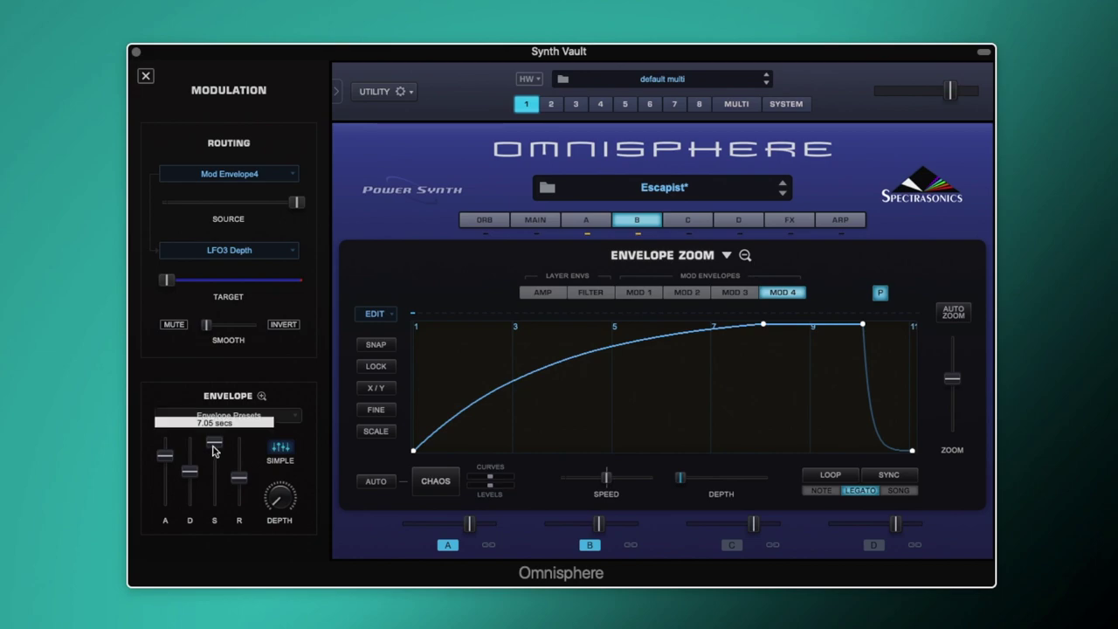
{"action": "mouse_move", "coordinate": [242, 481]}
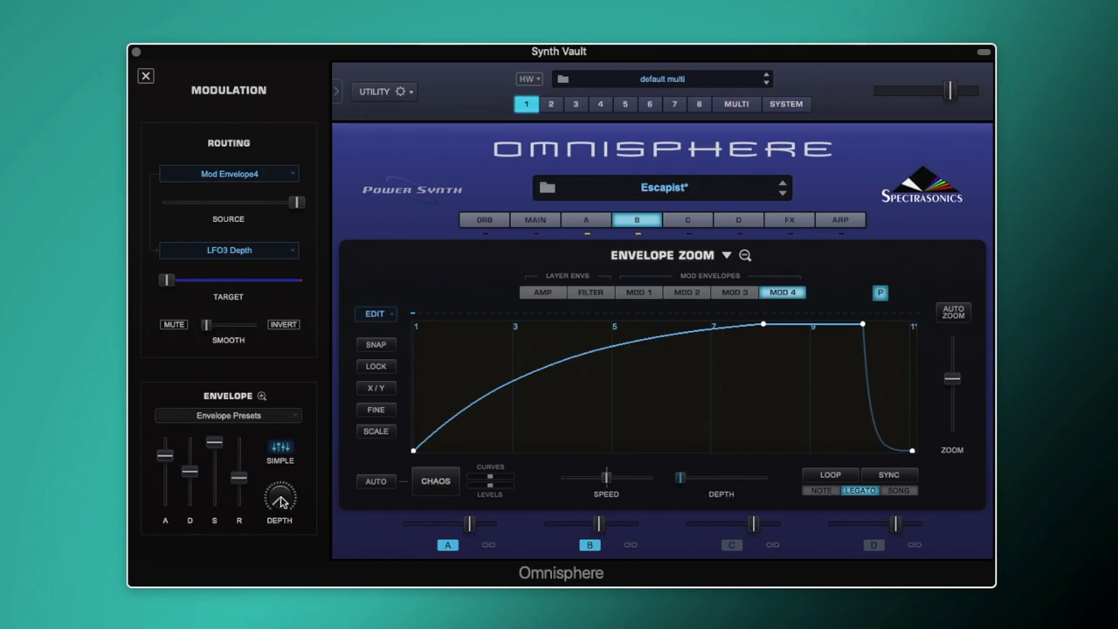
{"action": "left_click", "coordinate": [745, 256]}
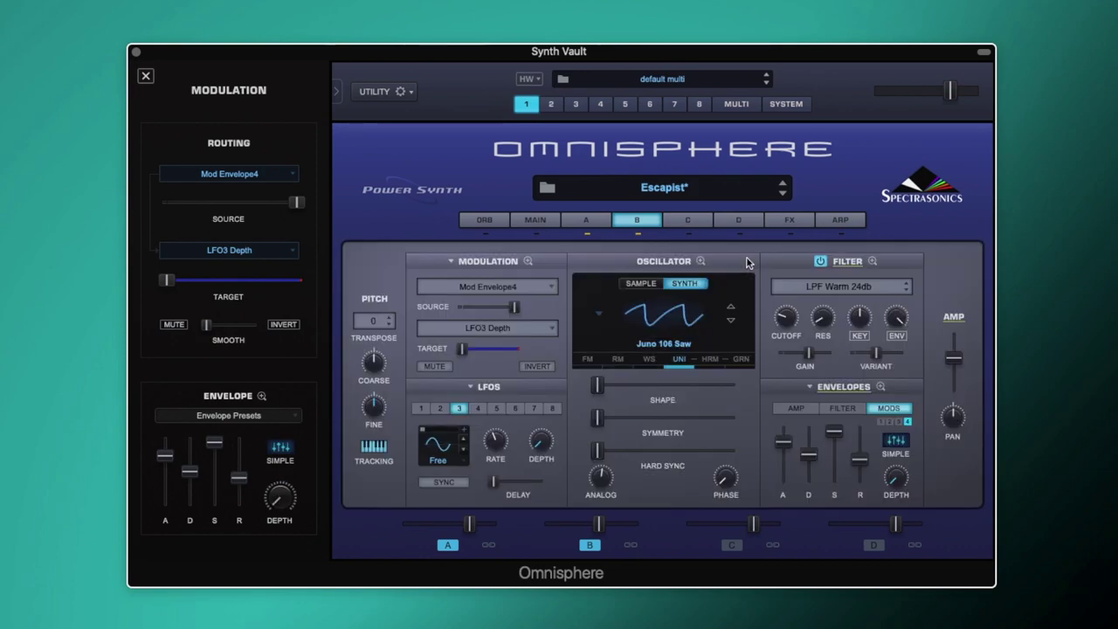
Show the Velocity modulation of Mod Envelope4's depth and unmute that routing
{"action": "right_click", "coordinate": [896, 483]}
{"action": "mouse_move", "coordinate": [938, 523]}
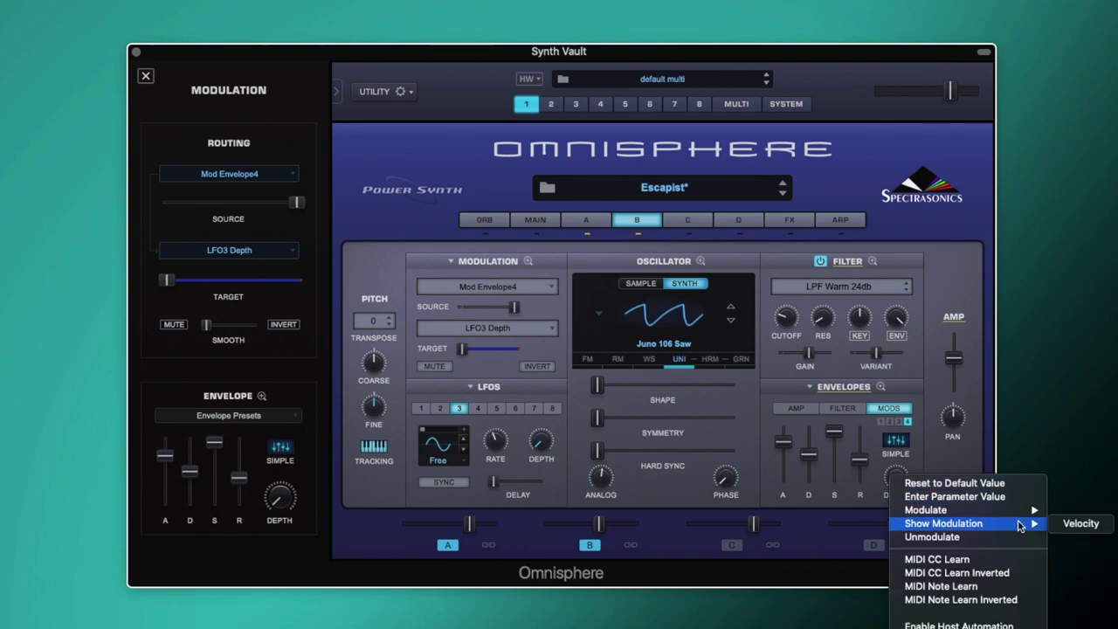
{"action": "left_click", "coordinate": [1083, 524]}
{"action": "left_click", "coordinate": [173, 323]}
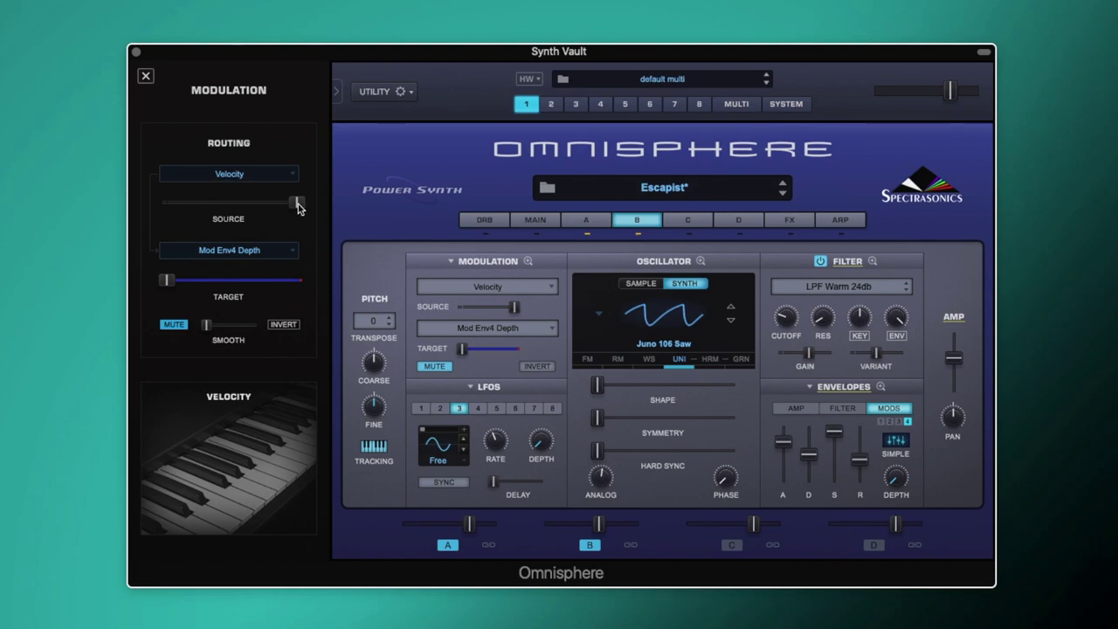
{"action": "left_click", "coordinate": [179, 325]}
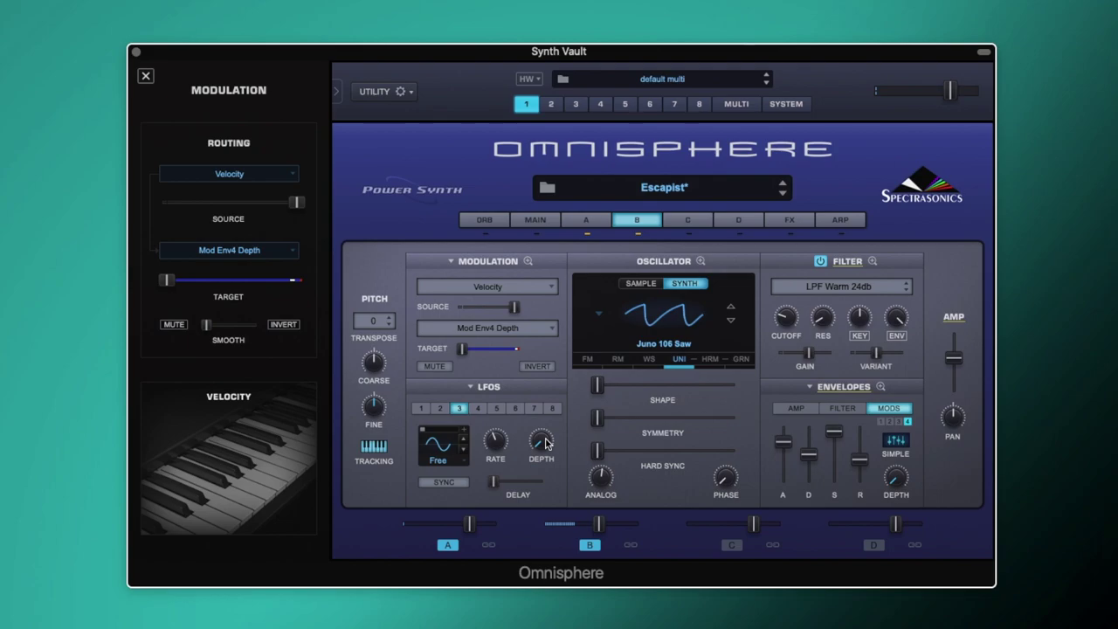
Activate the Ultra Chorus in layer A's effects rack and check its mix, rate and depth
{"action": "left_click", "coordinate": [797, 219]}
{"action": "left_click", "coordinate": [584, 259]}
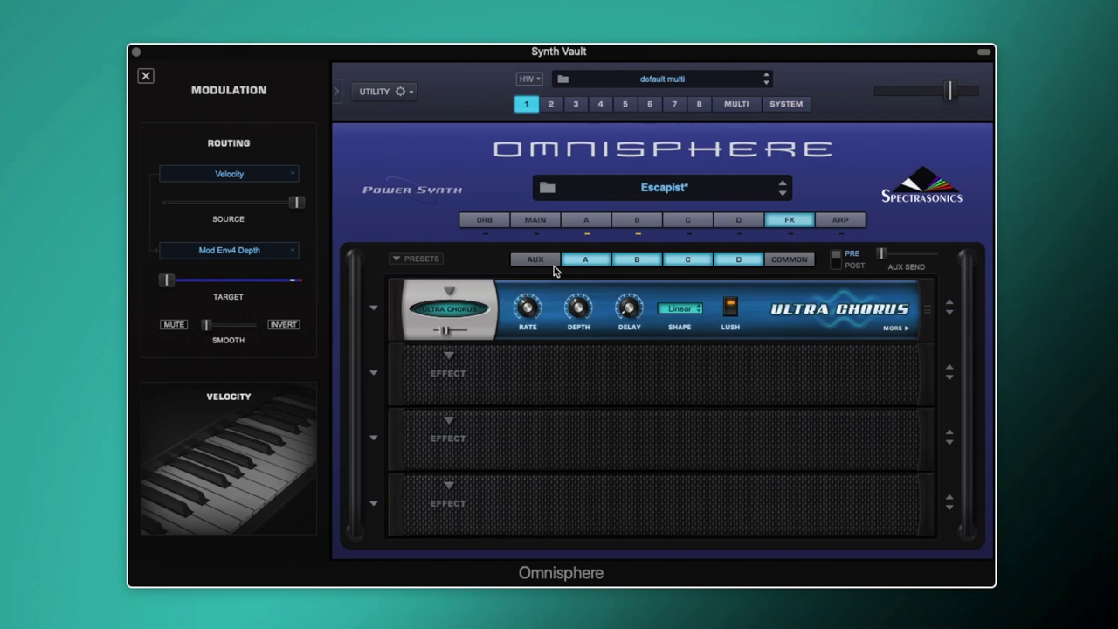
{"action": "left_click", "coordinate": [471, 307]}
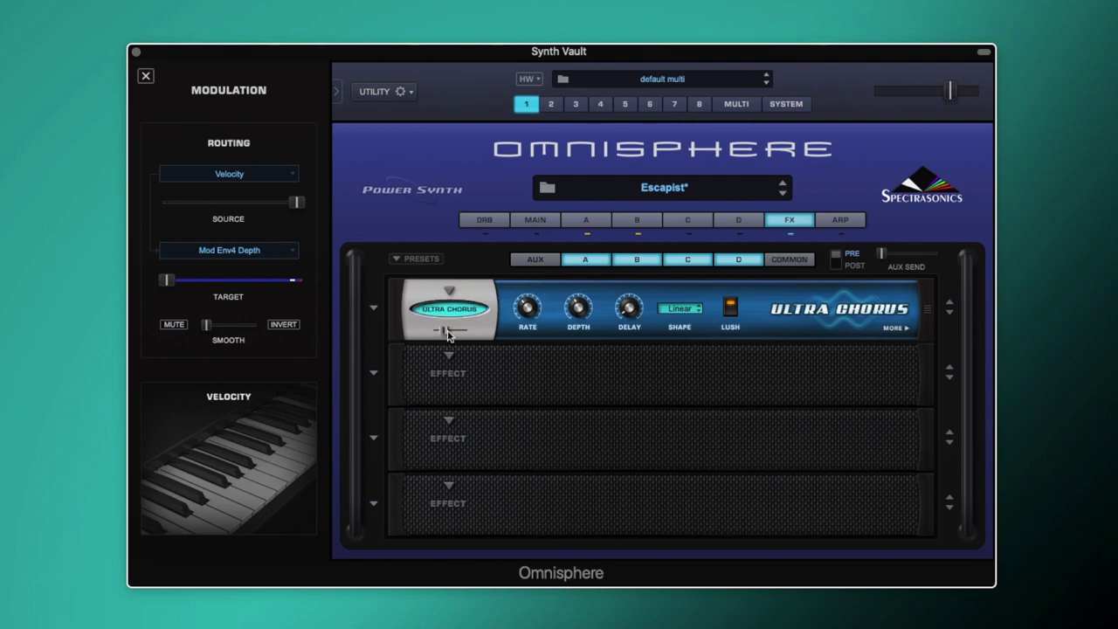
{"action": "mouse_move", "coordinate": [443, 337]}
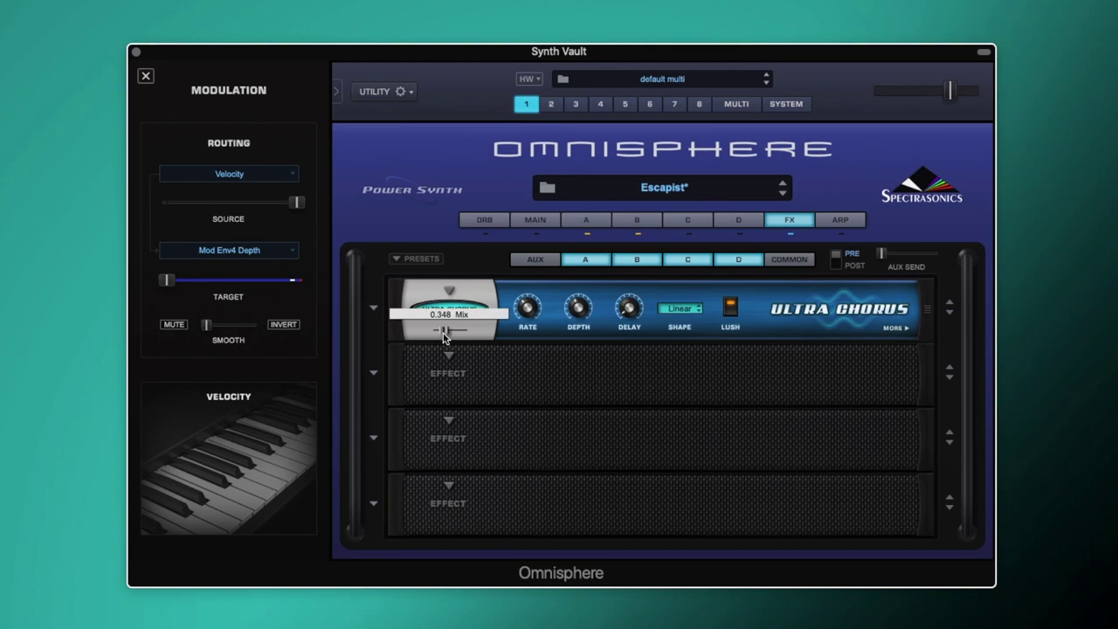
{"action": "mouse_move", "coordinate": [529, 307]}
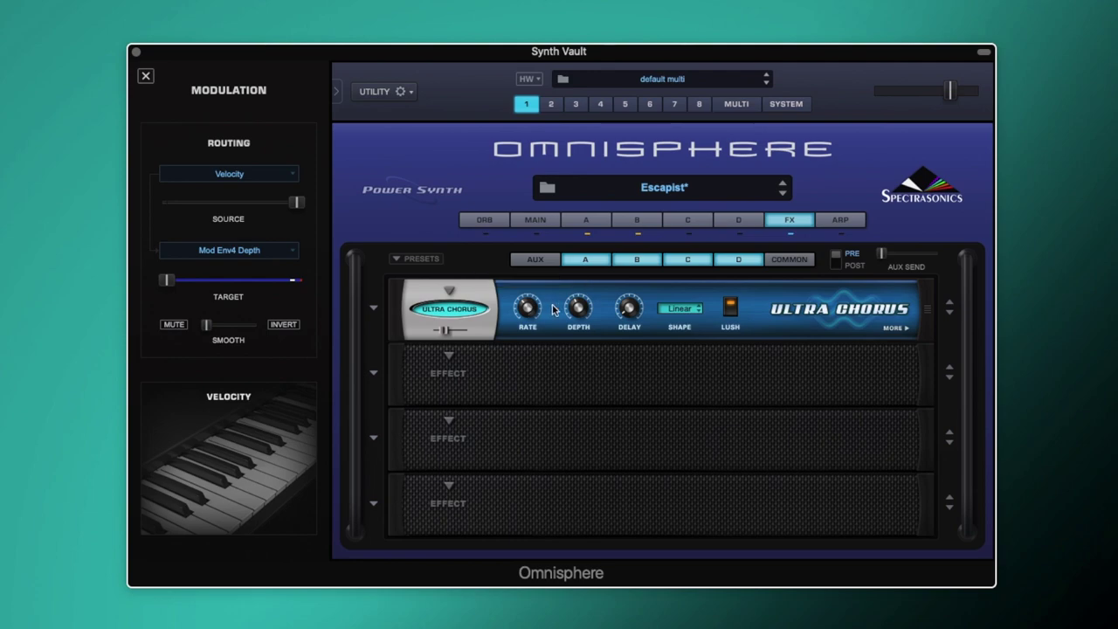
{"action": "mouse_move", "coordinate": [581, 309]}
{"action": "left_click", "coordinate": [467, 308]}
Activate the Precision Compressor and Pro-Verb in the common effects rack, checking the compressor's sustain and release
{"action": "left_click", "coordinate": [789, 259]}
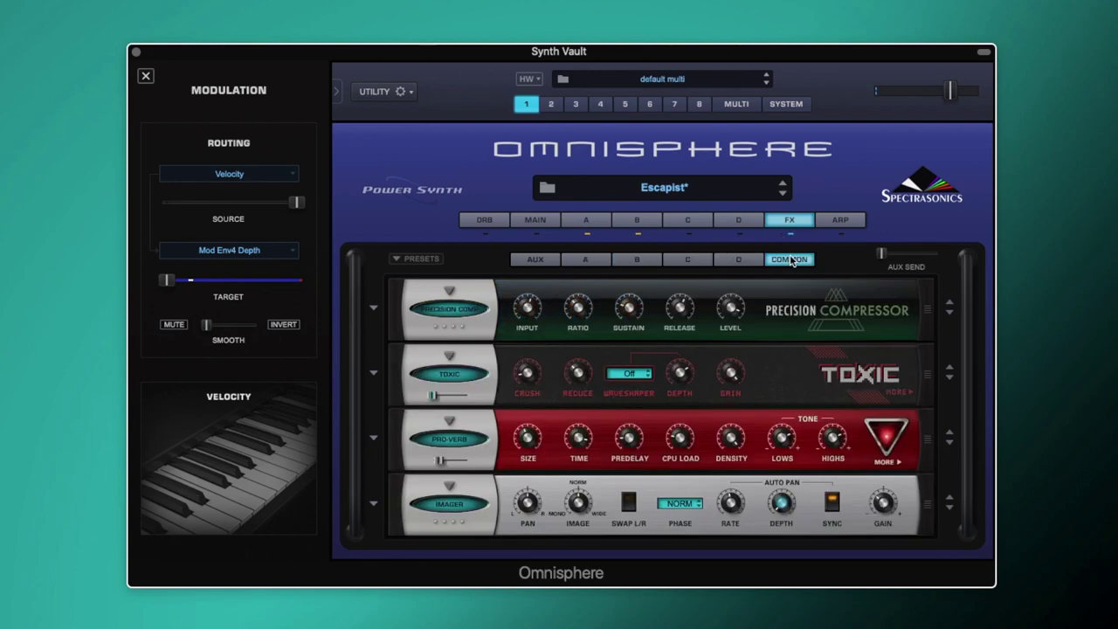
{"action": "left_click", "coordinate": [470, 312]}
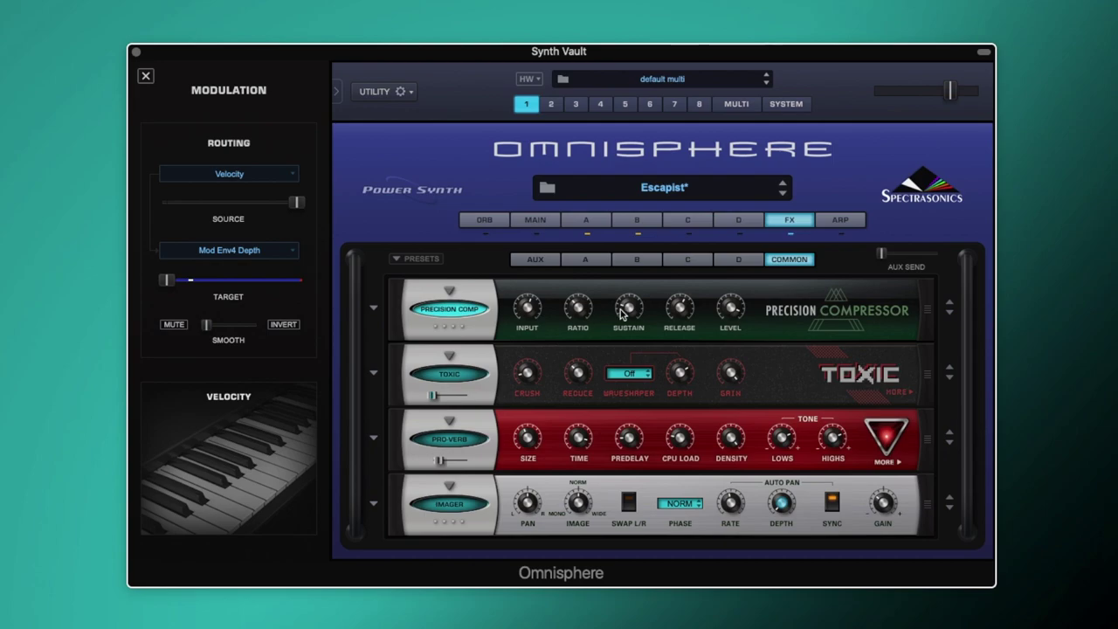
{"action": "mouse_move", "coordinate": [628, 314]}
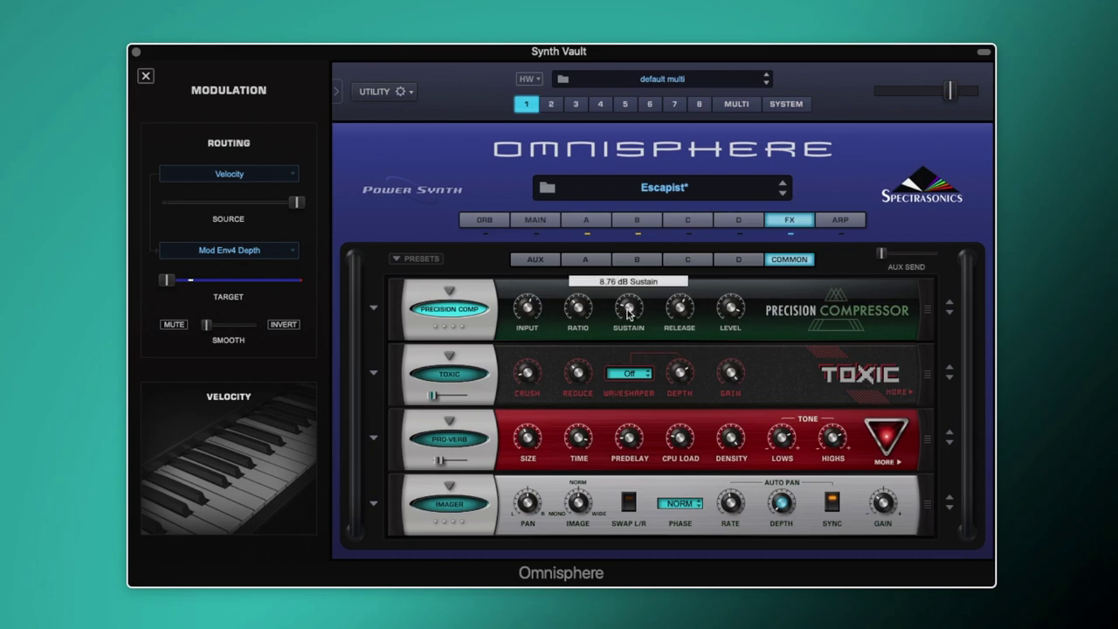
{"action": "mouse_move", "coordinate": [678, 316]}
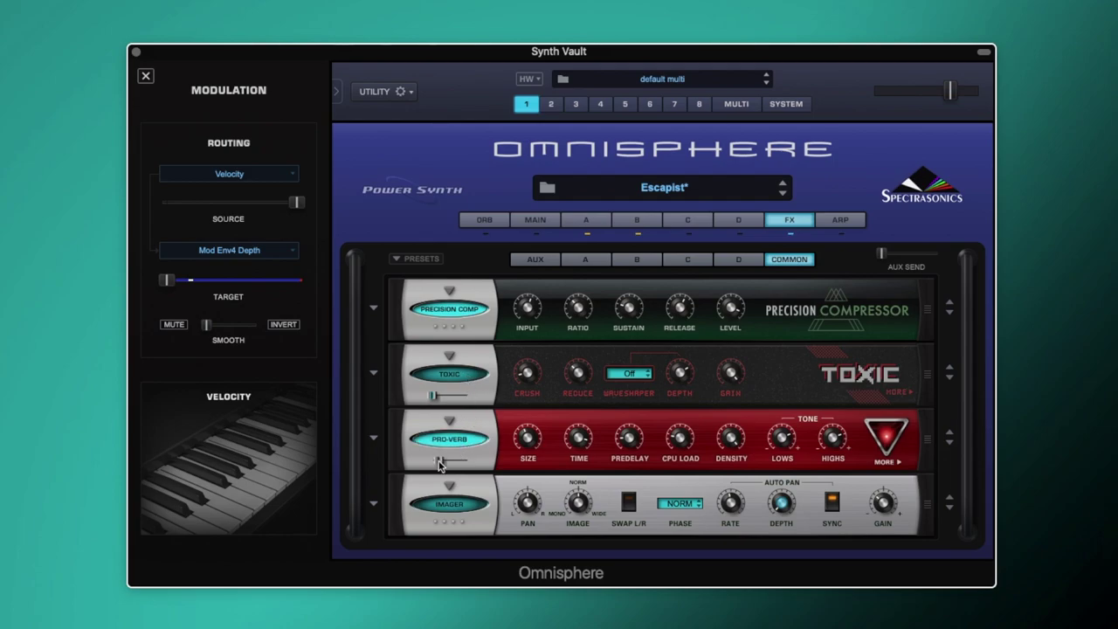
Review the Pro-Verb's mix, size, time, predelay, density and highs, plus the diffusion and hi time on its second page
{"action": "mouse_move", "coordinate": [439, 465]}
{"action": "mouse_move", "coordinate": [528, 440]}
{"action": "mouse_move", "coordinate": [578, 439]}
{"action": "mouse_move", "coordinate": [633, 442]}
{"action": "mouse_move", "coordinate": [730, 443]}
{"action": "mouse_move", "coordinate": [839, 441]}
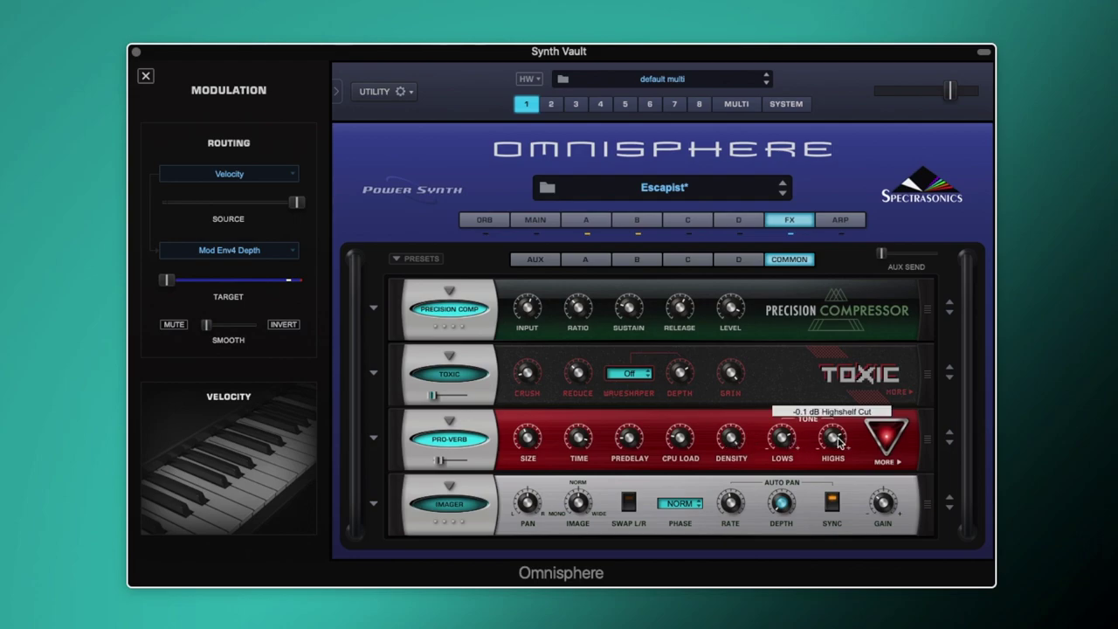
{"action": "left_click", "coordinate": [888, 461]}
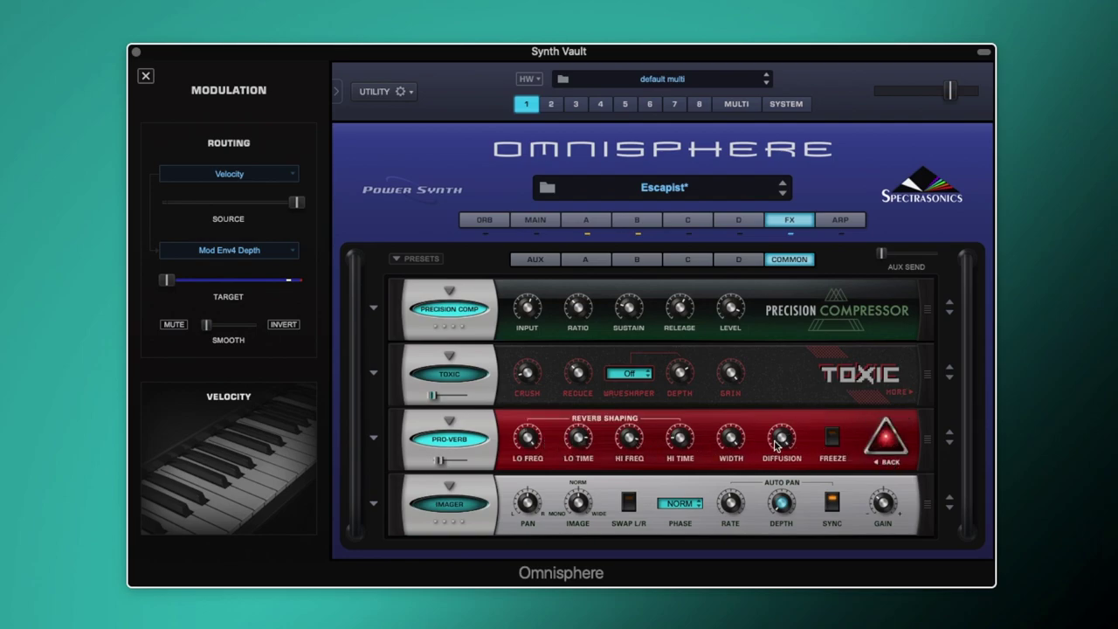
{"action": "mouse_move", "coordinate": [780, 444]}
{"action": "mouse_move", "coordinate": [680, 439]}
Activate the Imager in the common effects rack and check its gain and auto pan rate
{"action": "left_click", "coordinate": [465, 510]}
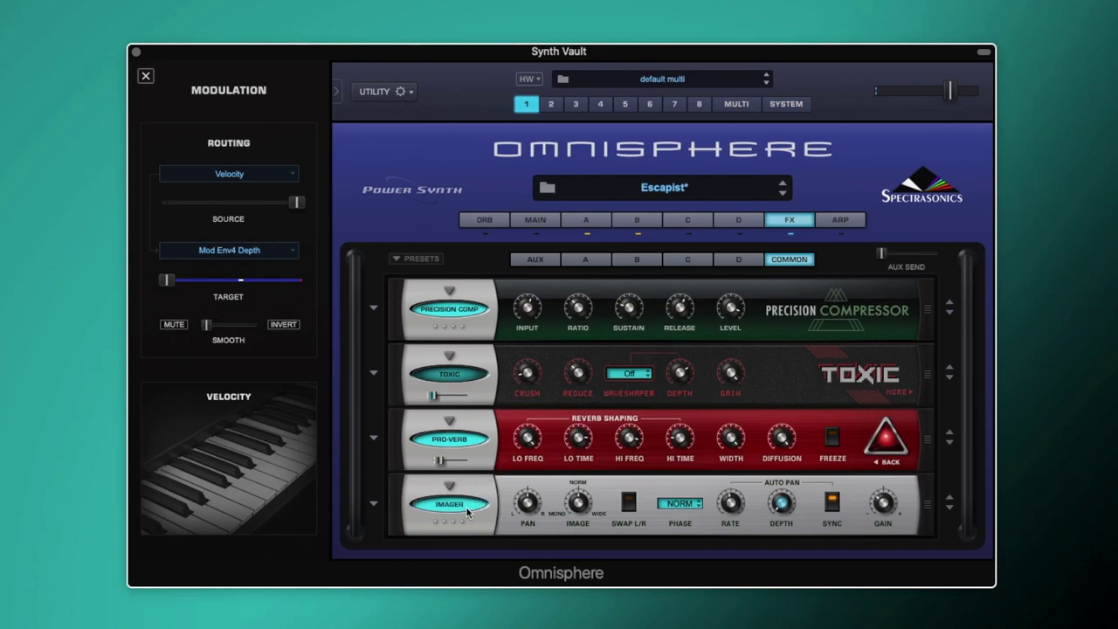
{"action": "left_click", "coordinate": [885, 507]}
{"action": "mouse_move", "coordinate": [734, 507]}
Show the Wheel modulation of the Imager's auto pan depth, check its source amount, and unmute that routing
{"action": "mouse_move", "coordinate": [782, 505]}
{"action": "right_click", "coordinate": [782, 505]}
{"action": "mouse_move", "coordinate": [838, 545]}
{"action": "left_click", "coordinate": [961, 545]}
{"action": "mouse_move", "coordinate": [232, 208]}
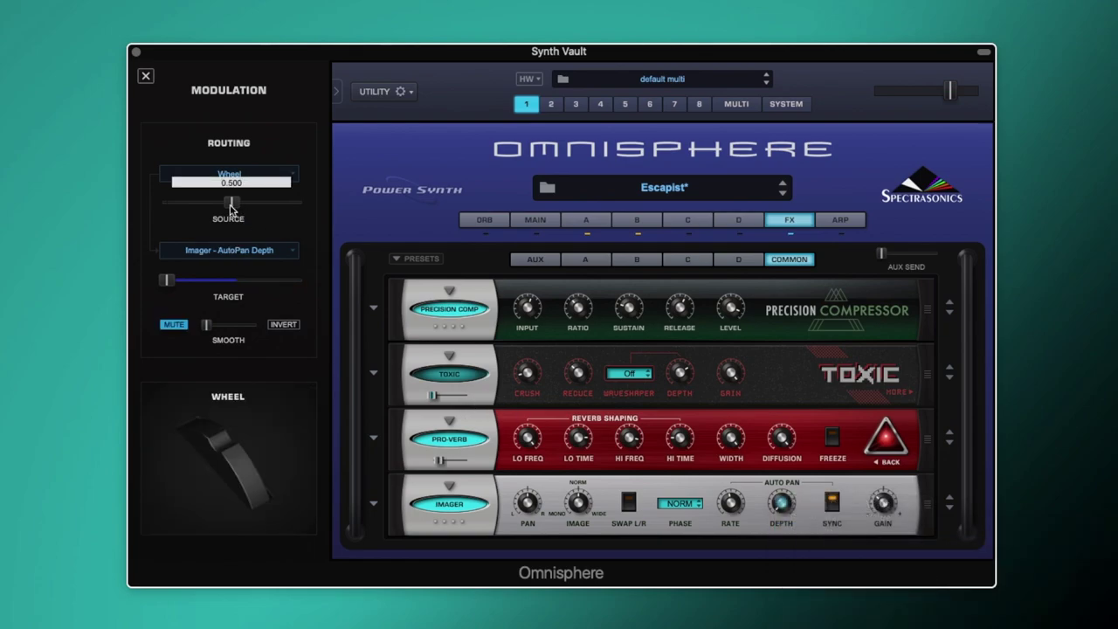
{"action": "left_click", "coordinate": [174, 324]}
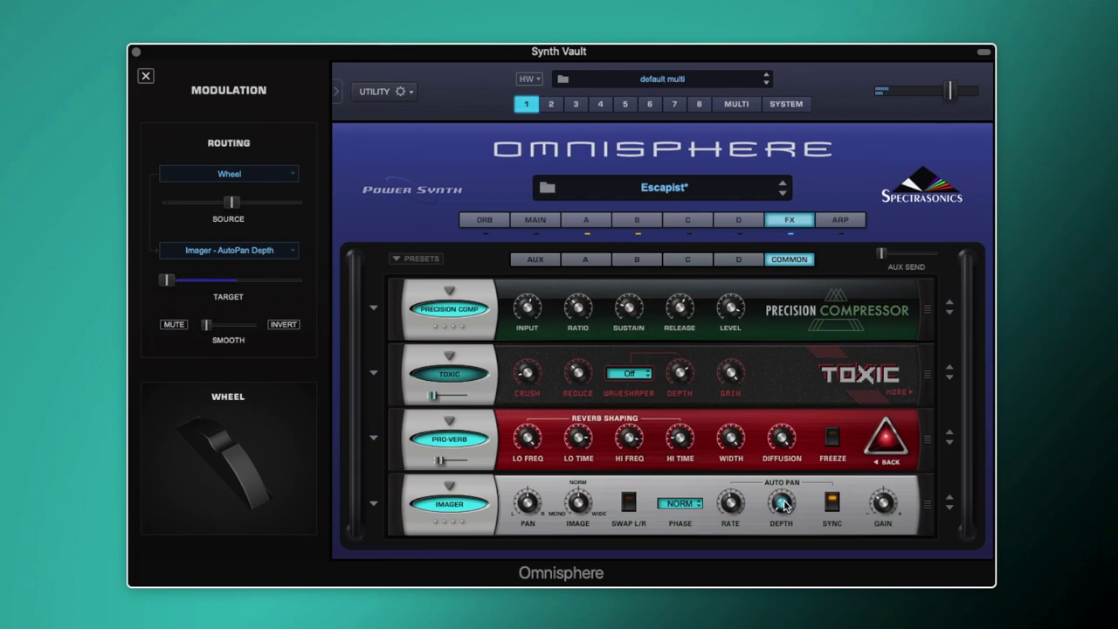
Activate the Toxic effect, show the Aftertouch modulation of its mix, and check the source amount
{"action": "right_click", "coordinate": [432, 395]}
{"action": "mouse_move", "coordinate": [480, 427]}
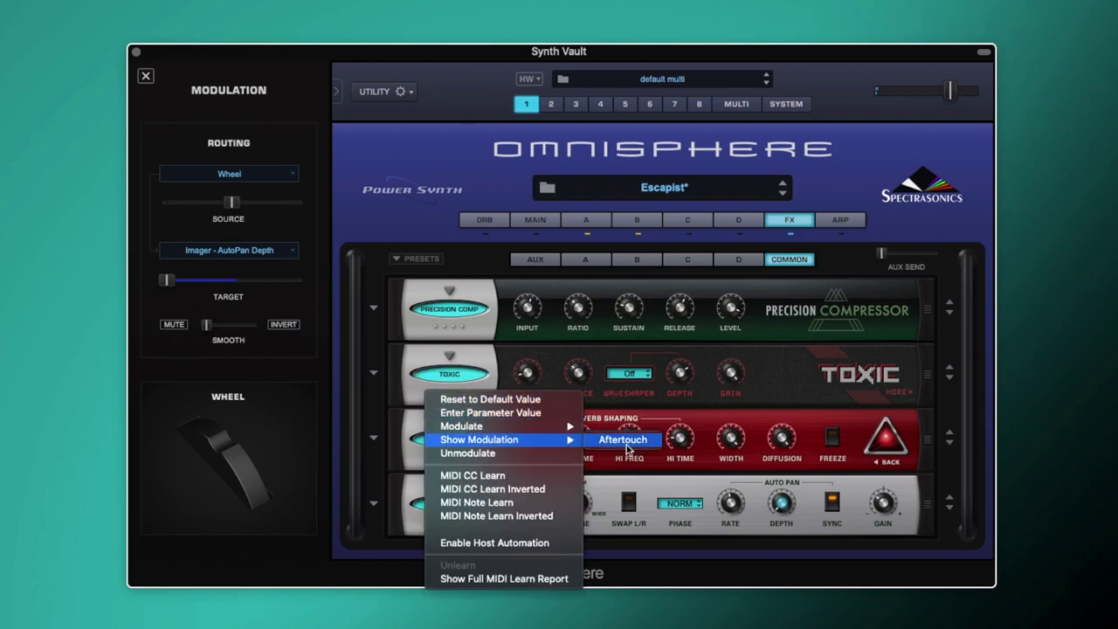
{"action": "left_click", "coordinate": [633, 441]}
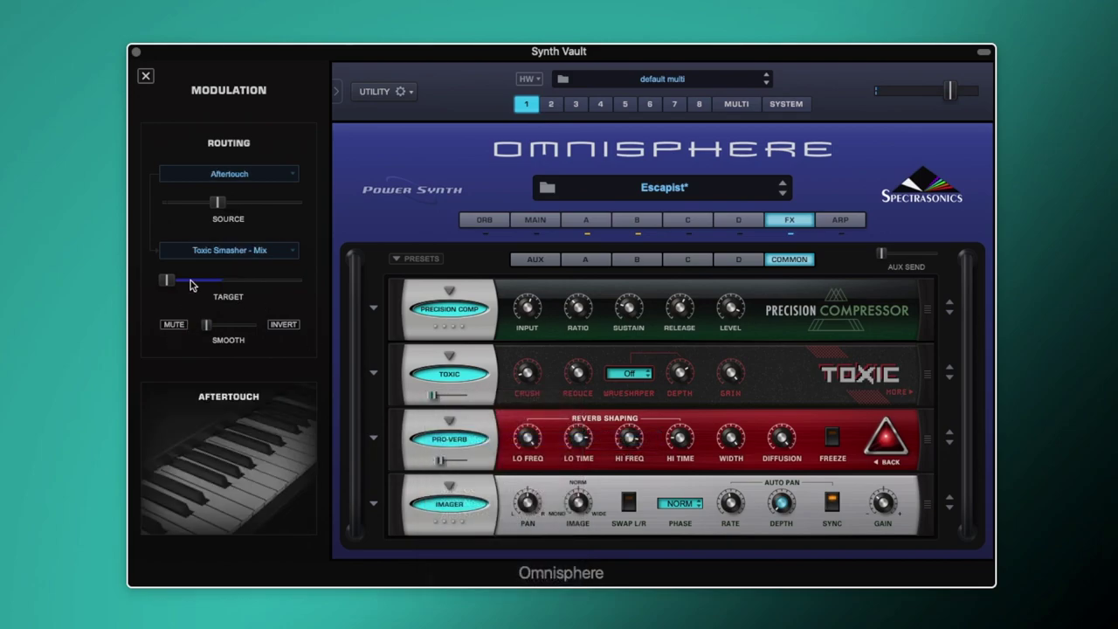
{"action": "mouse_move", "coordinate": [218, 203]}
Review the Toxic effect's crush and reduce settings, plus the filter cutoff and resonance on its second page
{"action": "mouse_move", "coordinate": [527, 376]}
{"action": "mouse_move", "coordinate": [582, 379]}
{"action": "left_click", "coordinate": [903, 391]}
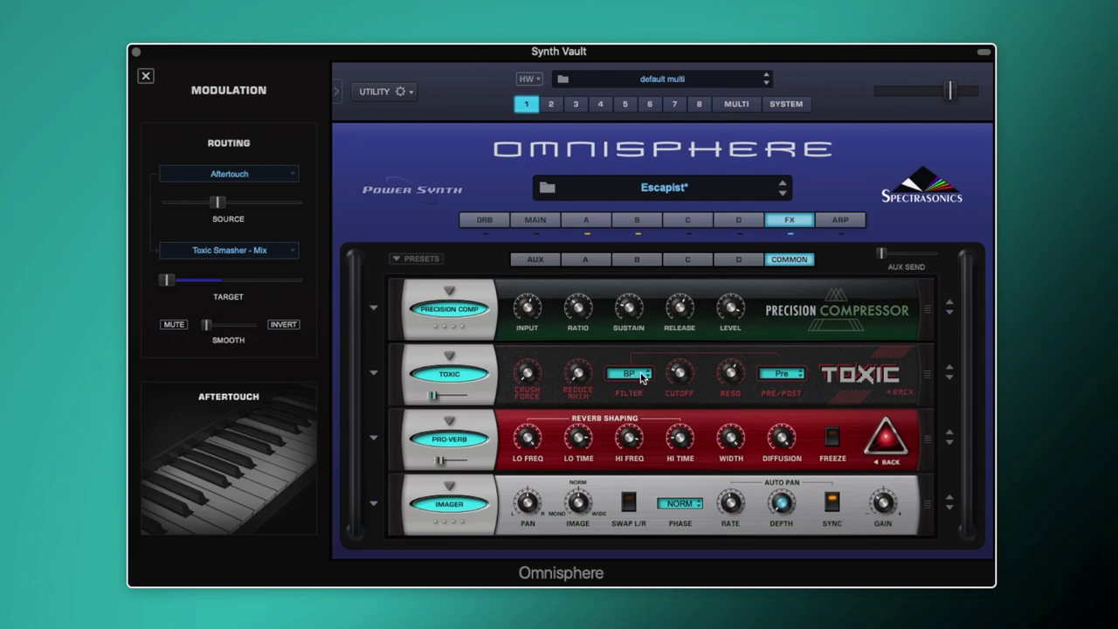
{"action": "mouse_move", "coordinate": [678, 374]}
{"action": "mouse_move", "coordinate": [735, 375]}
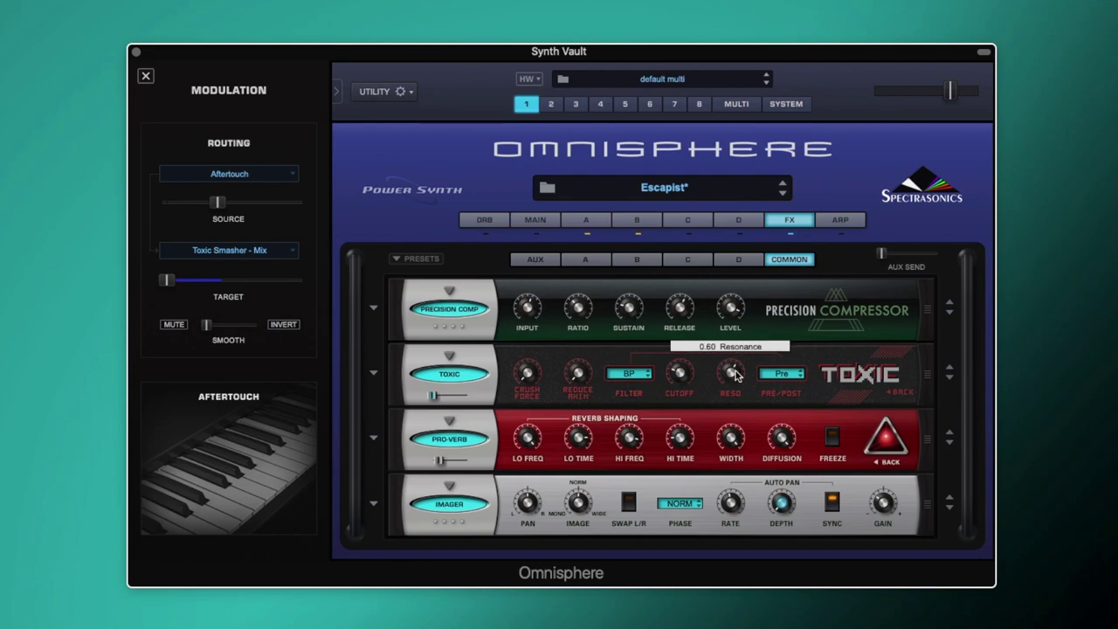